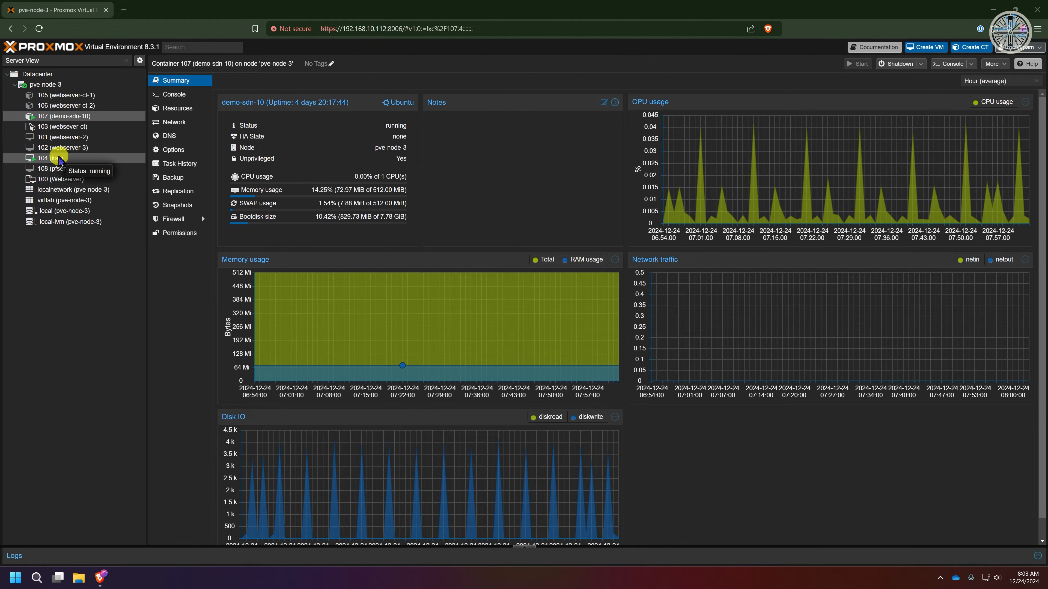
# Step: Open the Snapshots page of VM 104 (kali) from its menu
pyautogui.click(84, 161)
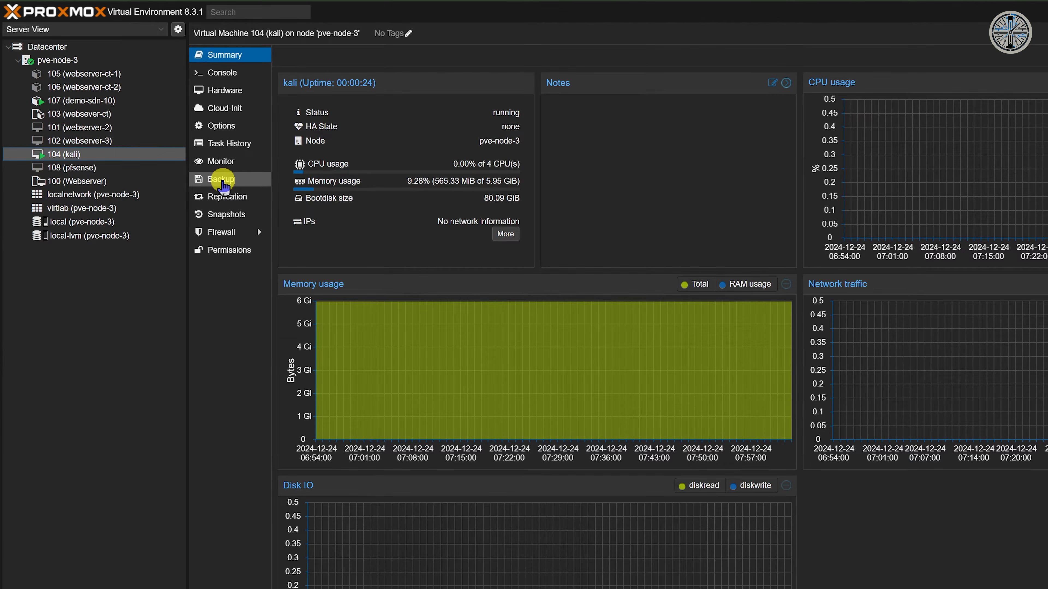
pyautogui.click(223, 184)
pyautogui.click(239, 218)
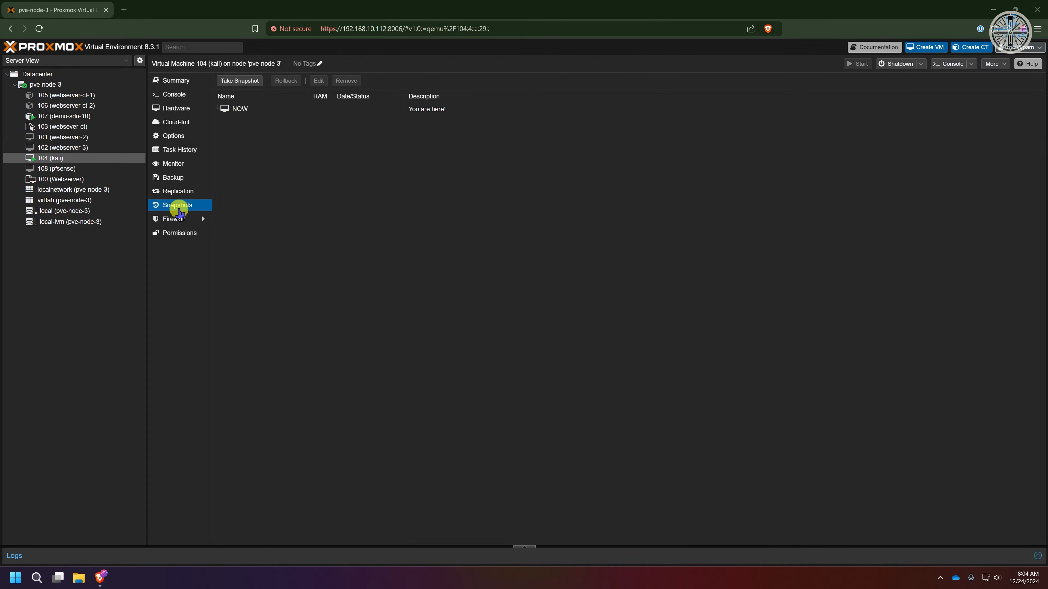
pyautogui.click(175, 181)
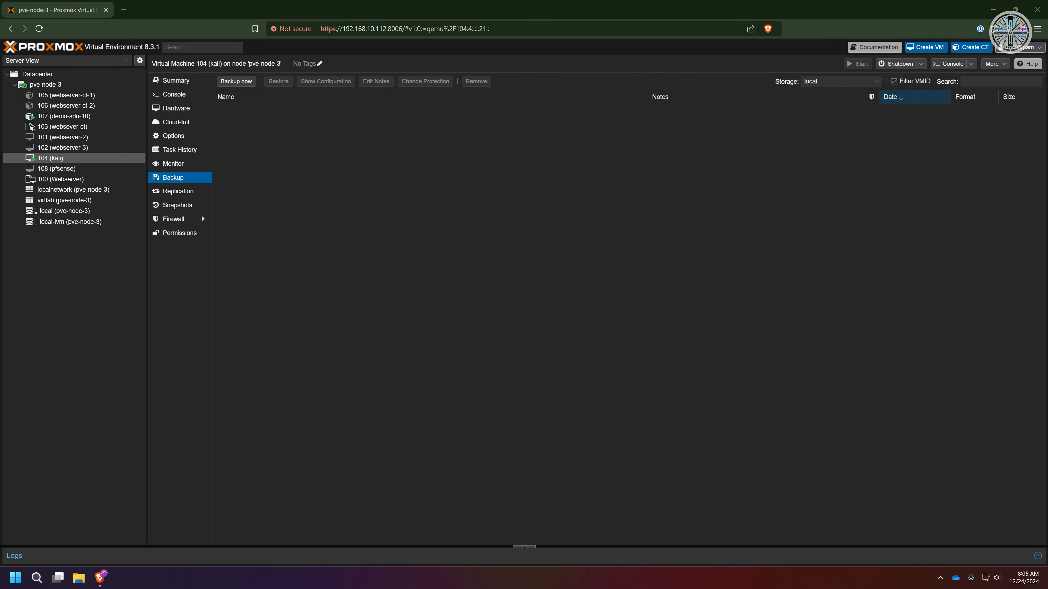
pyautogui.click(180, 206)
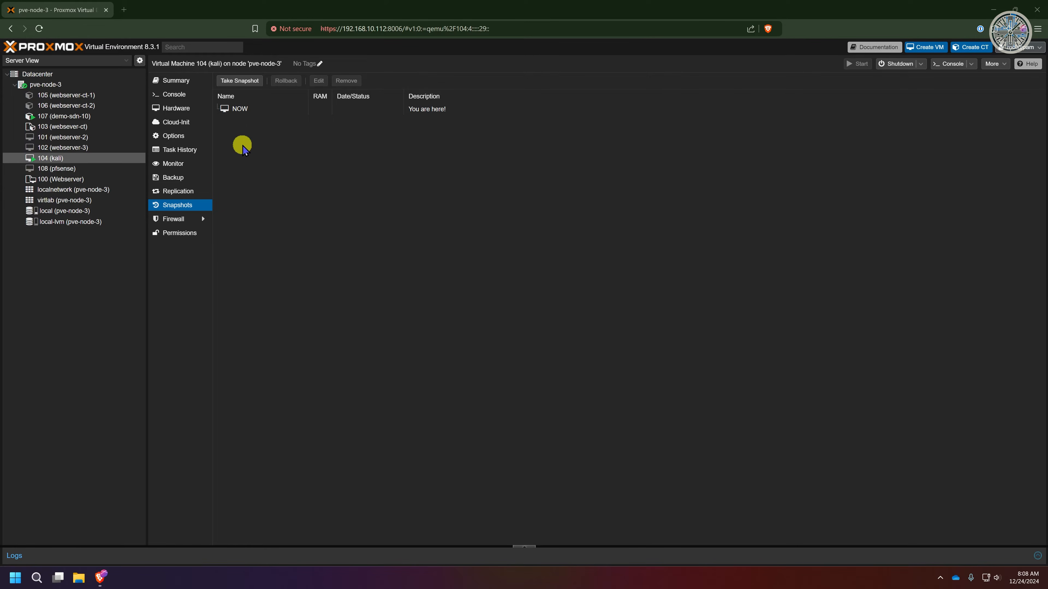
# Step: Take a snapshot of VM 104 named BeforeRunningUpdates with Include RAM unticked
pyautogui.click(243, 83)
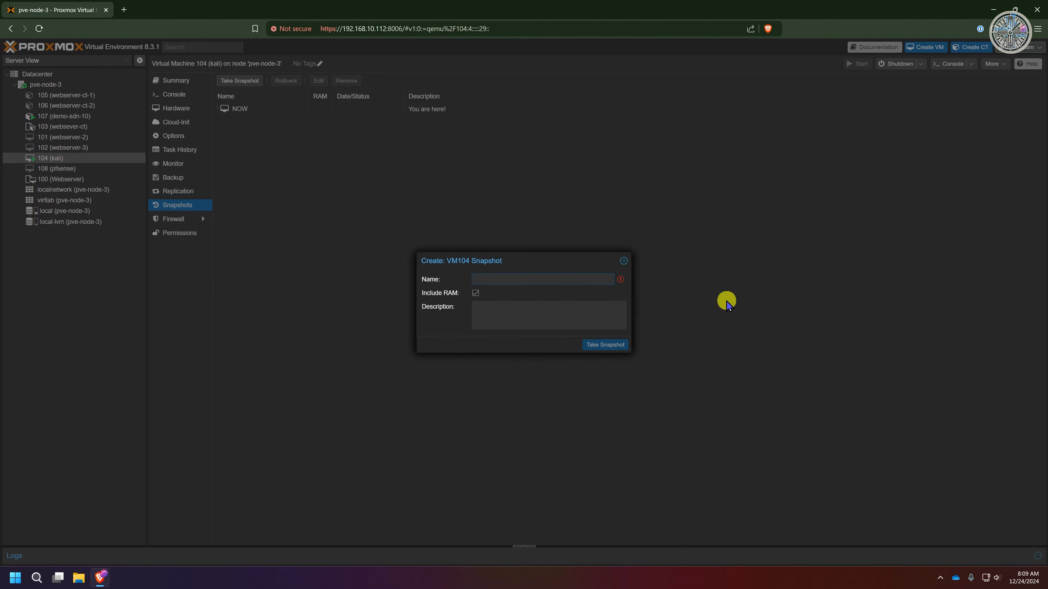
pyautogui.write('Before Running Up')
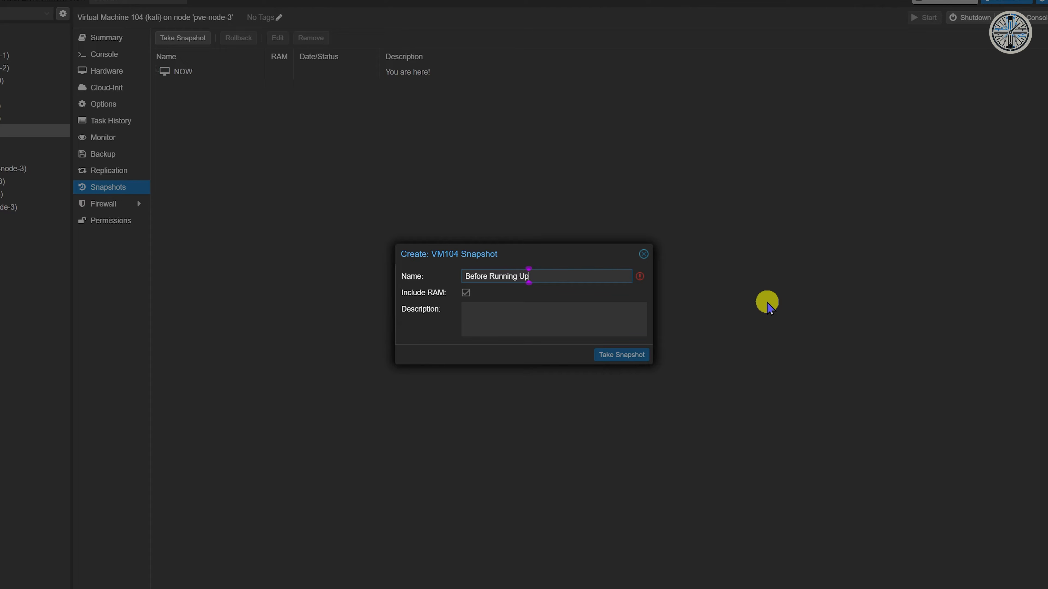
pyautogui.write('dates')
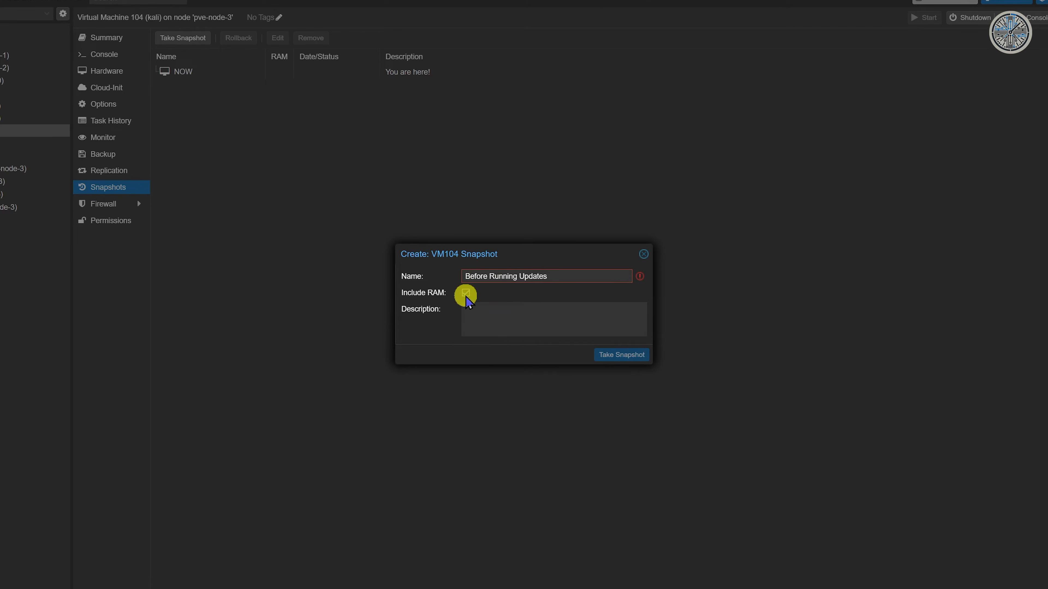
pyautogui.click(465, 292)
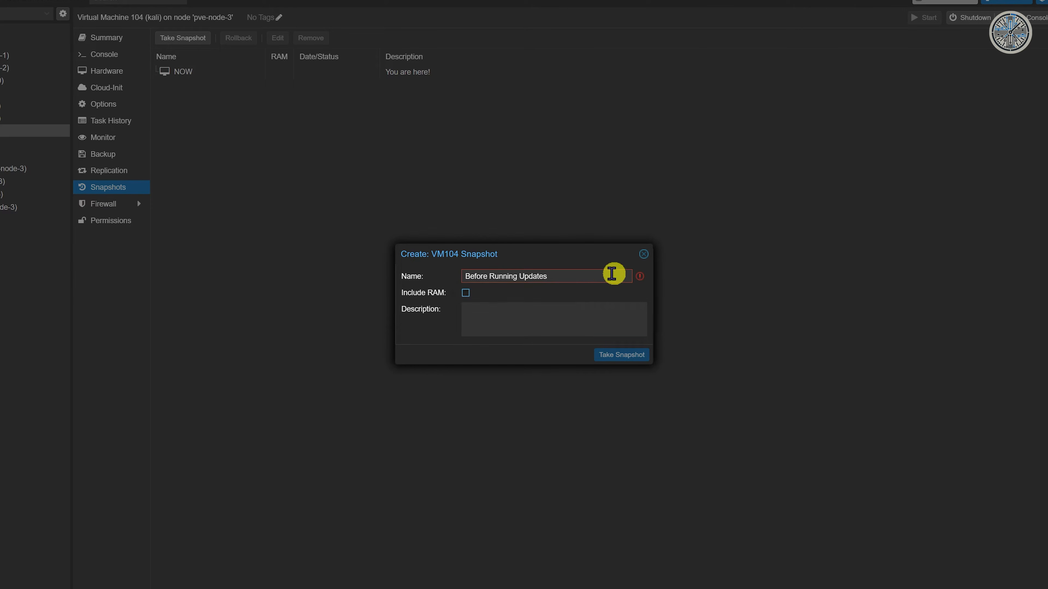
pyautogui.click(518, 276)
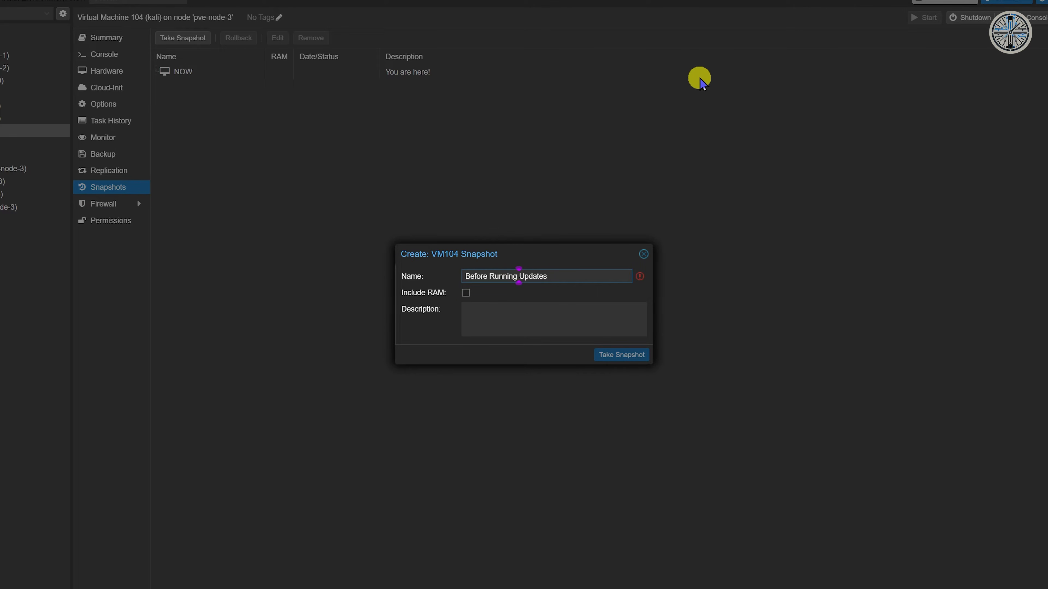
pyautogui.press('BackSpace')
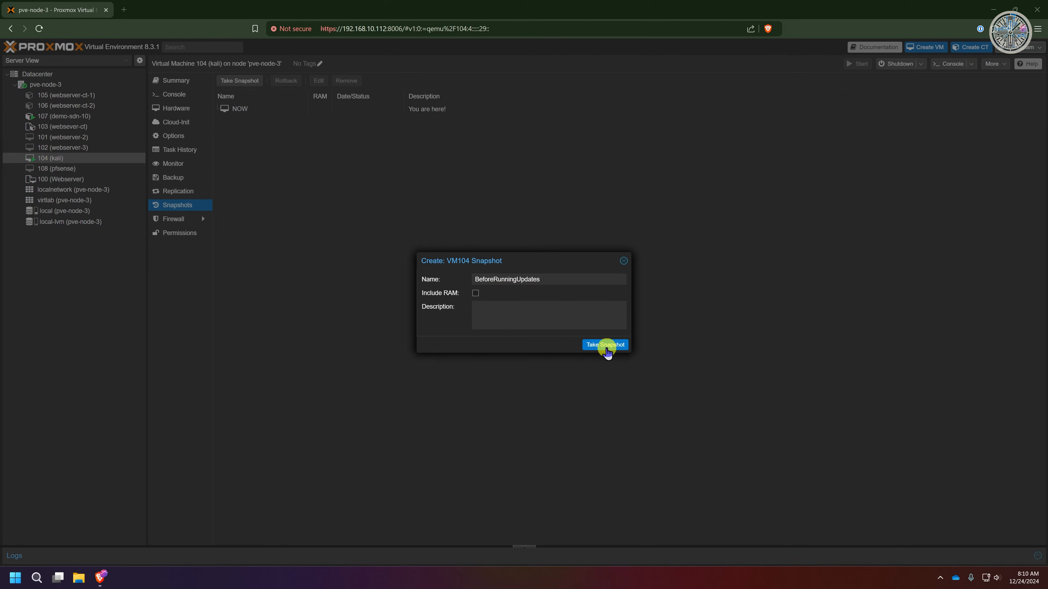
pyautogui.click(621, 356)
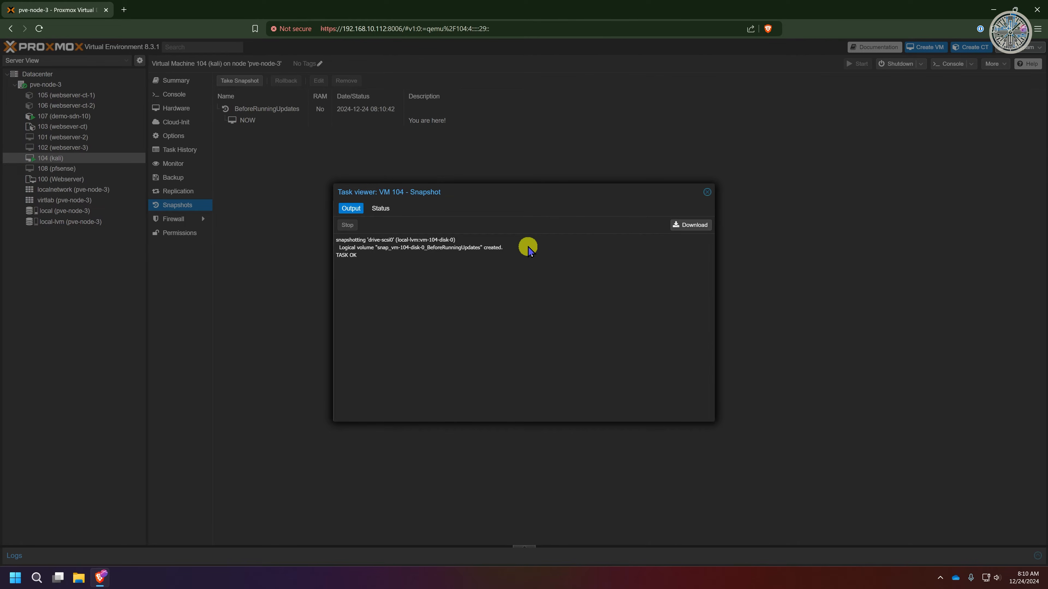
pyautogui.click(707, 192)
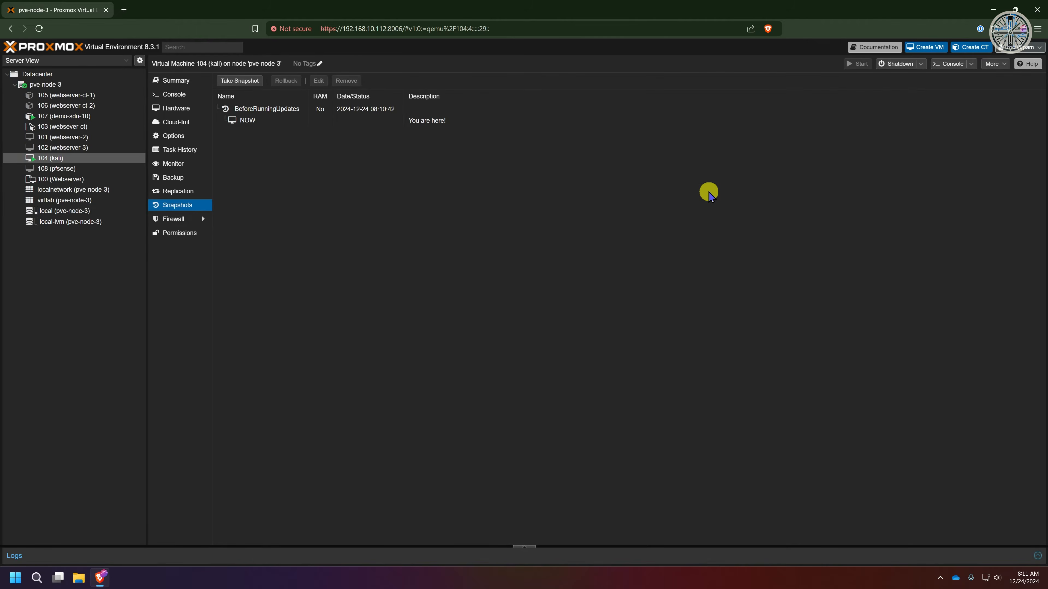
# Step: In the VM 104 console, run sudo apt-get update && sudo apt-get upgrade -y, entering the sudo password
pyautogui.click(204, 58)
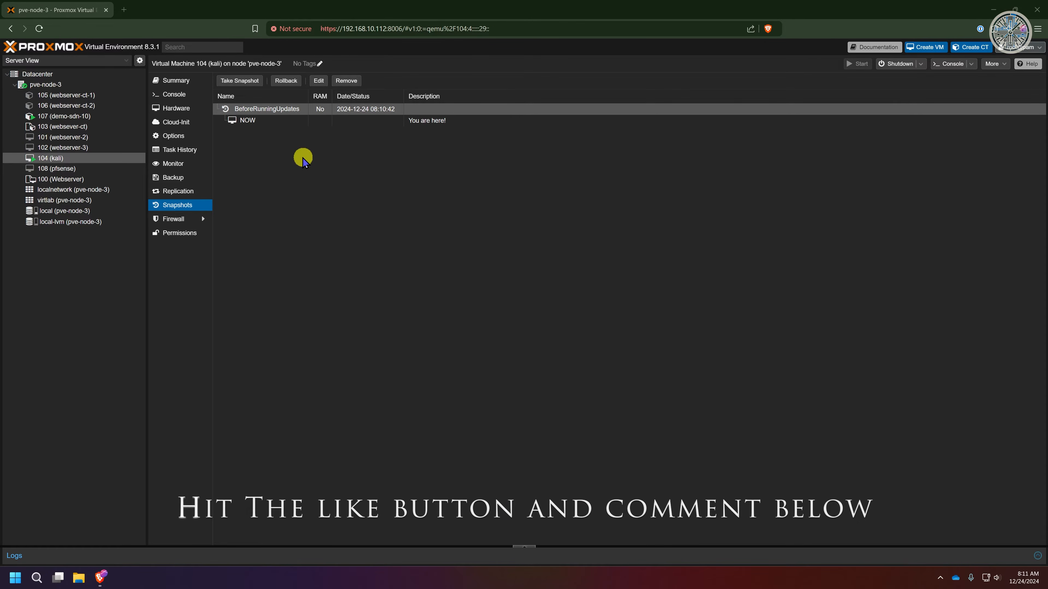
pyautogui.click(172, 96)
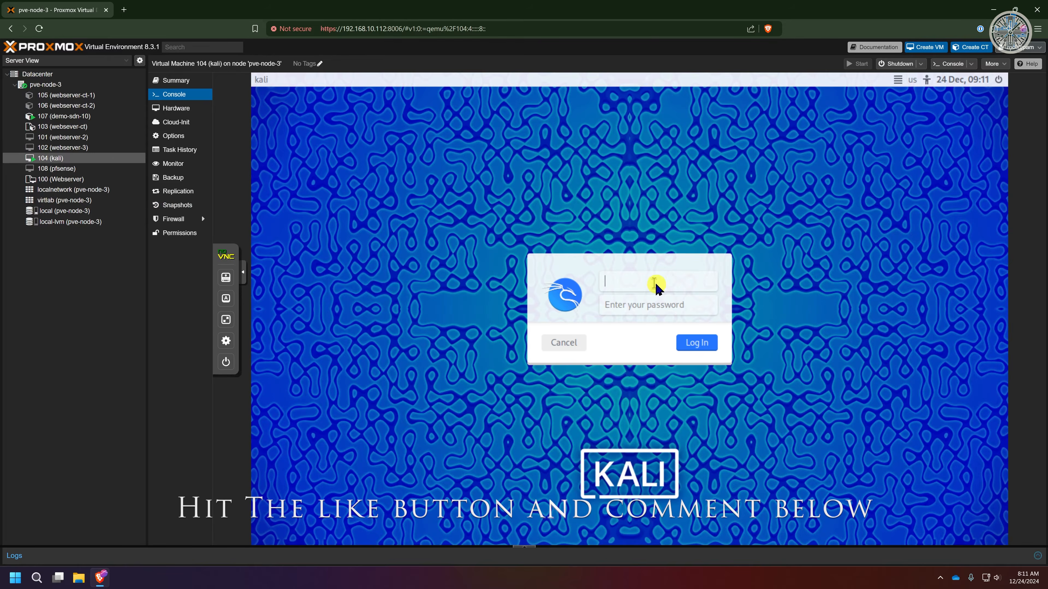
pyautogui.write('k')
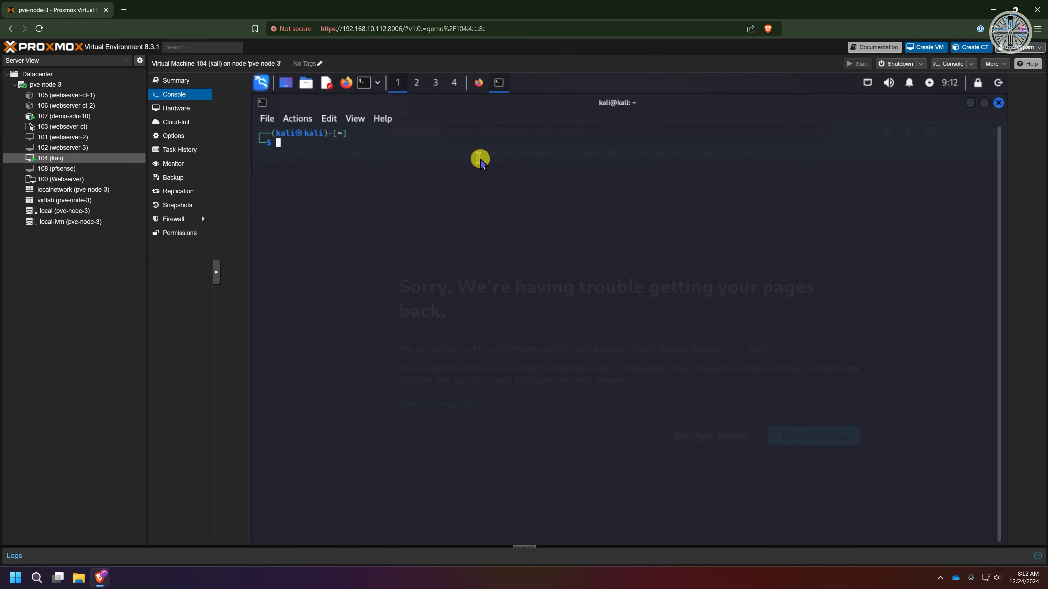
pyautogui.write('sudo apt-get update && sudo apt-get upgrade -y')
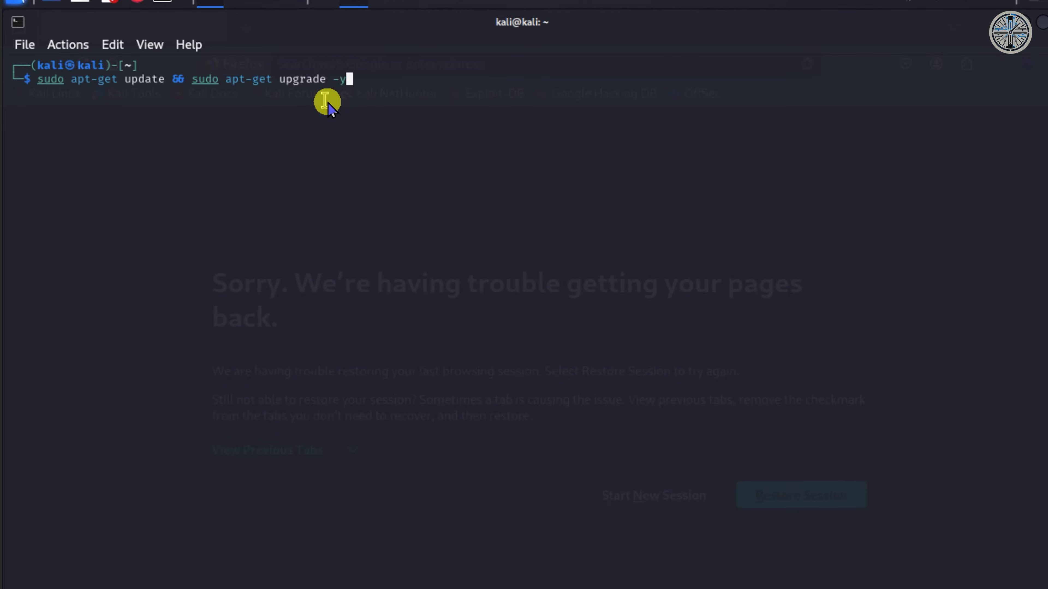
pyautogui.press('Return')
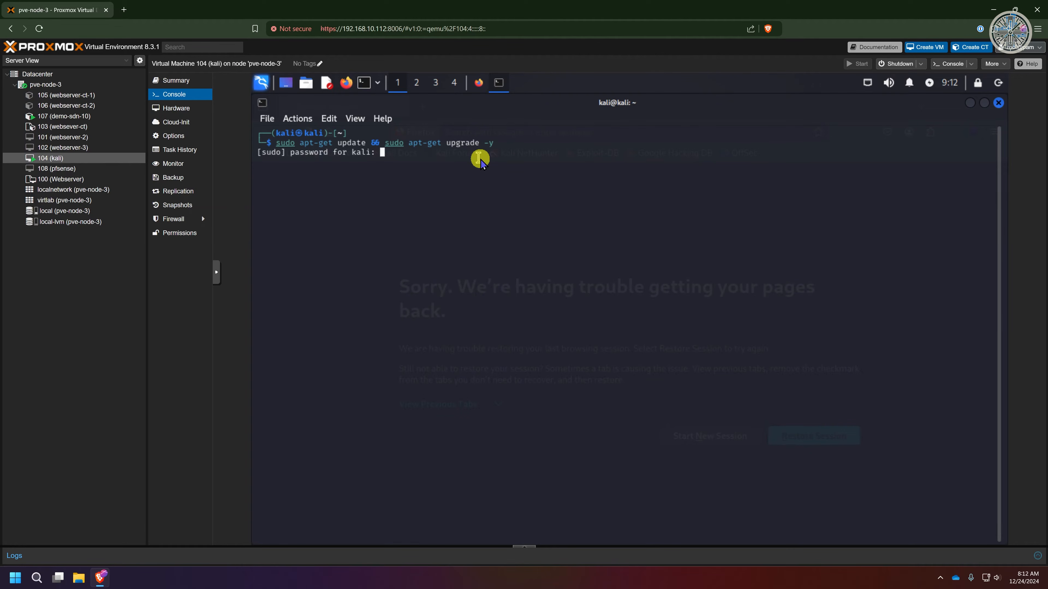
pyautogui.write('kali')
pyautogui.press('Return')
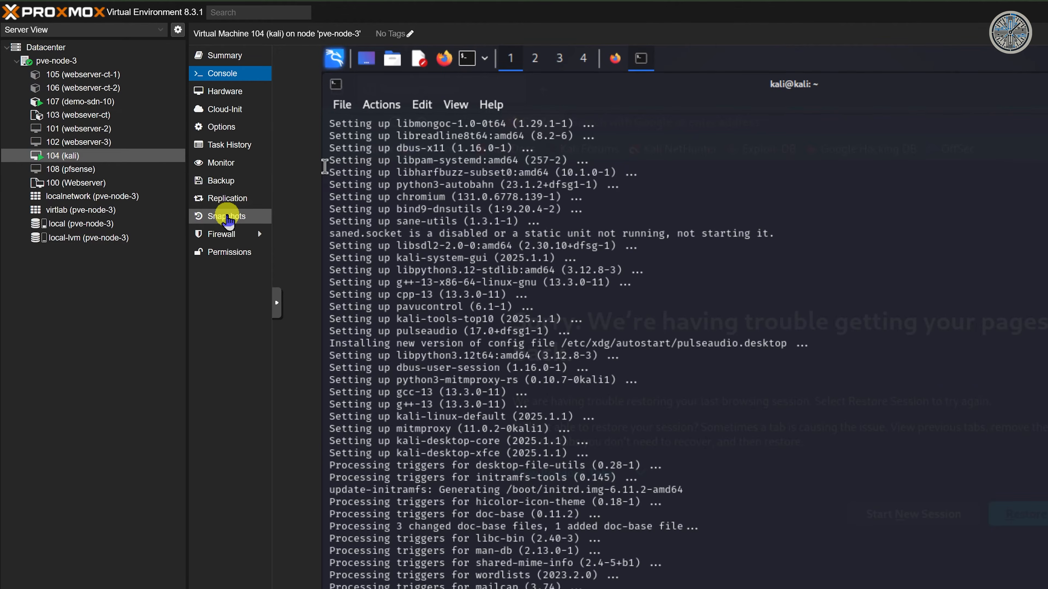
# Step: Roll VM 104 back to the BeforeRunningUpdates snapshot and check its console
pyautogui.click(228, 217)
pyautogui.click(347, 93)
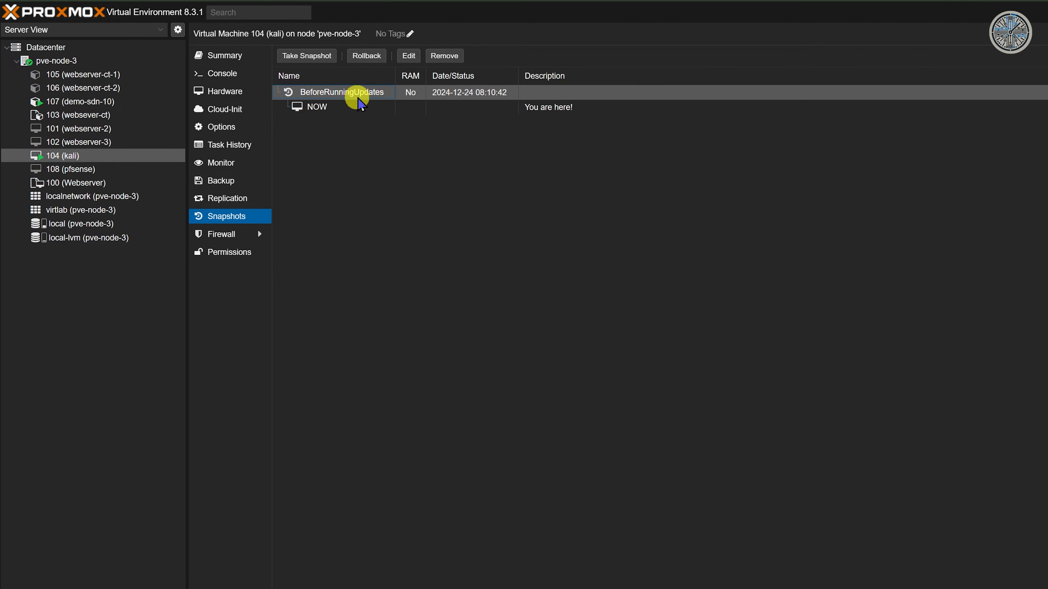
pyautogui.click(367, 56)
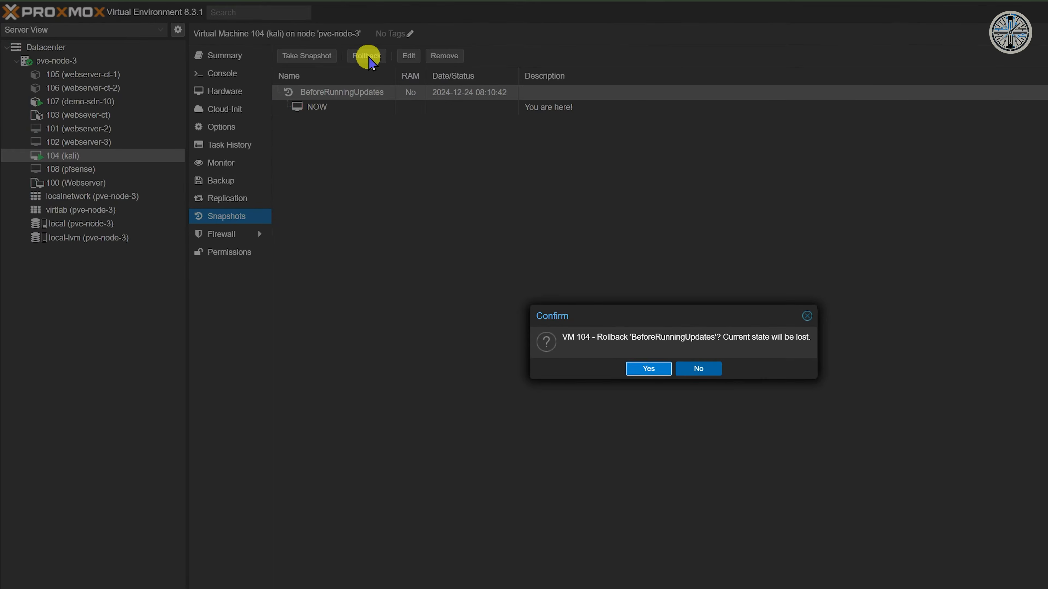
pyautogui.click(637, 370)
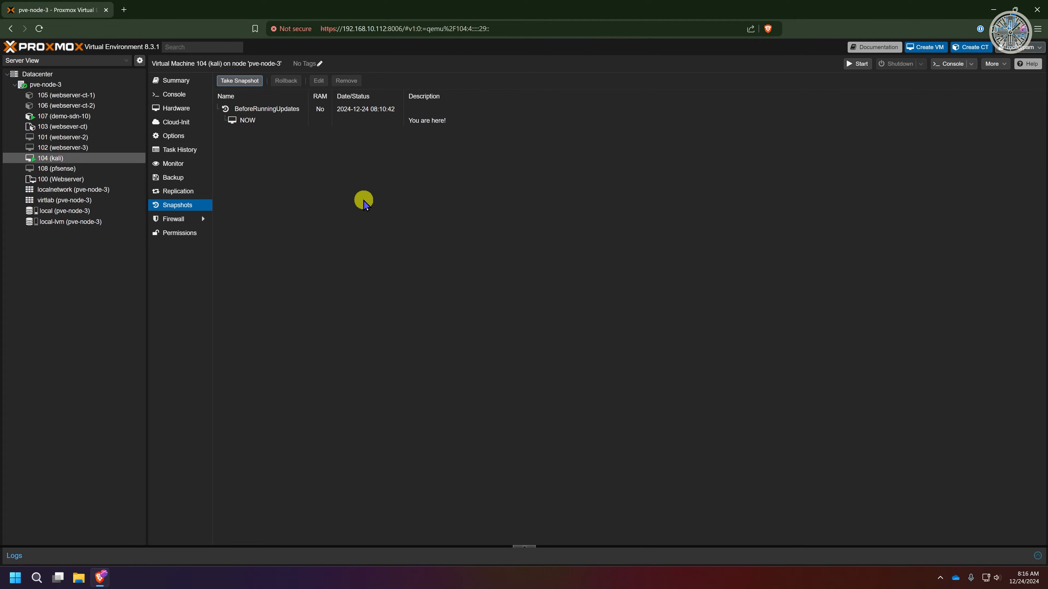
pyautogui.click(176, 94)
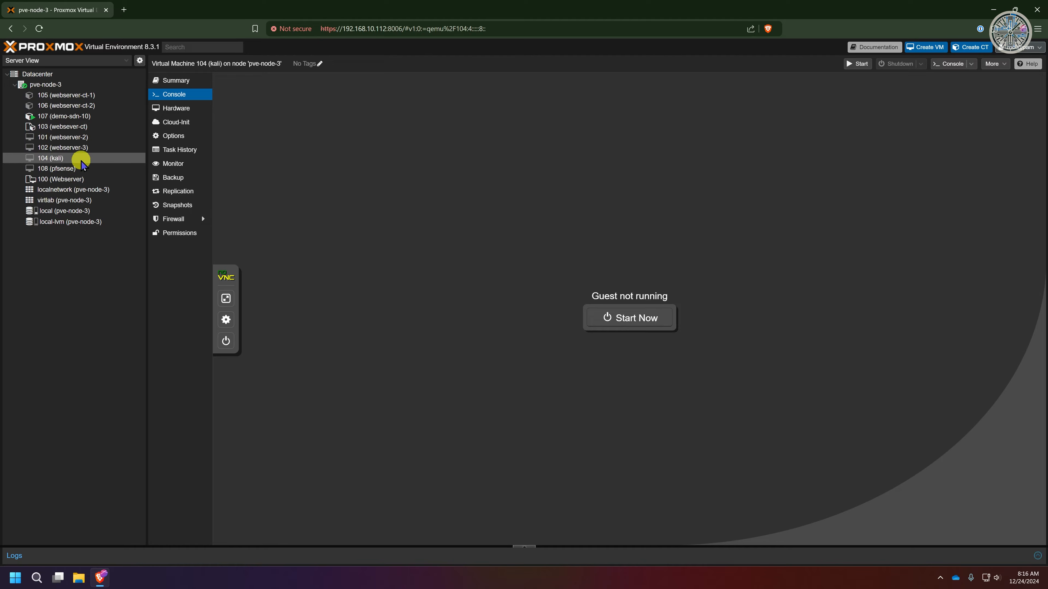
# Step: Start VM 104, log in, clear the recalled command and run sudo apt-get update
pyautogui.rightClick(62, 159)
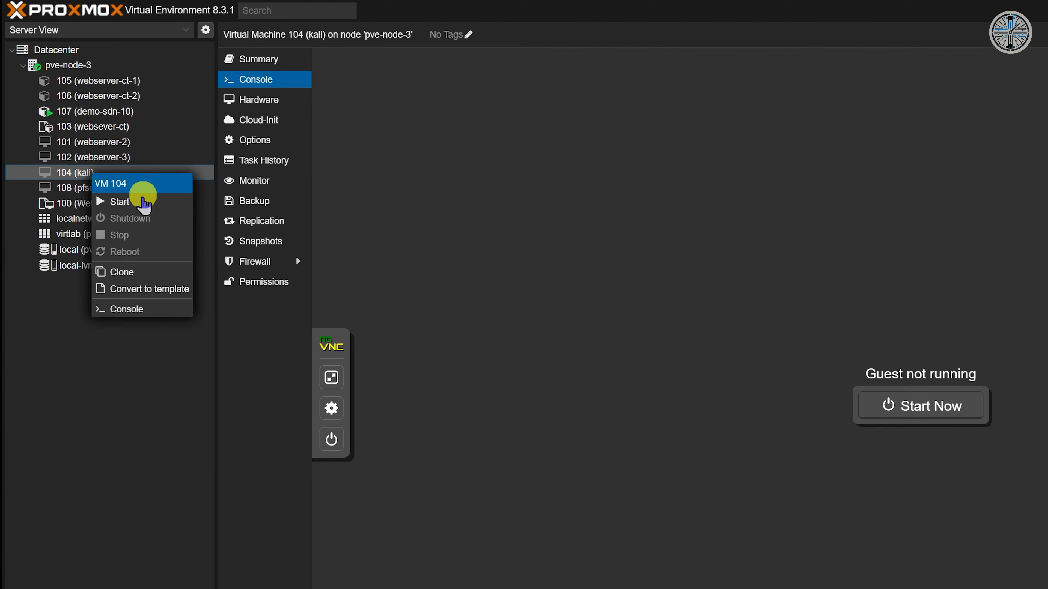
pyautogui.click(143, 202)
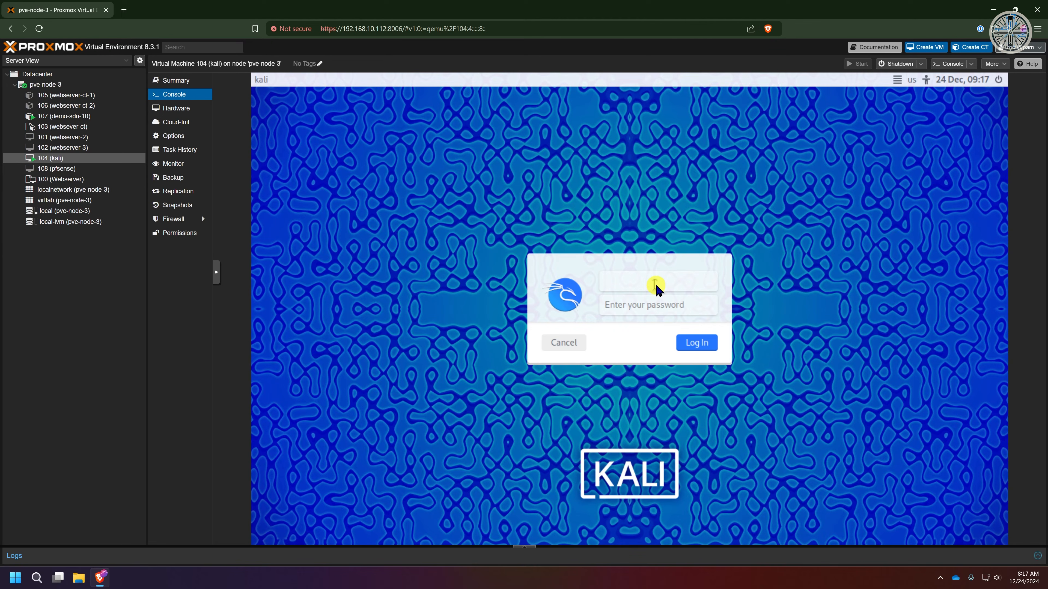
pyautogui.write('kali')
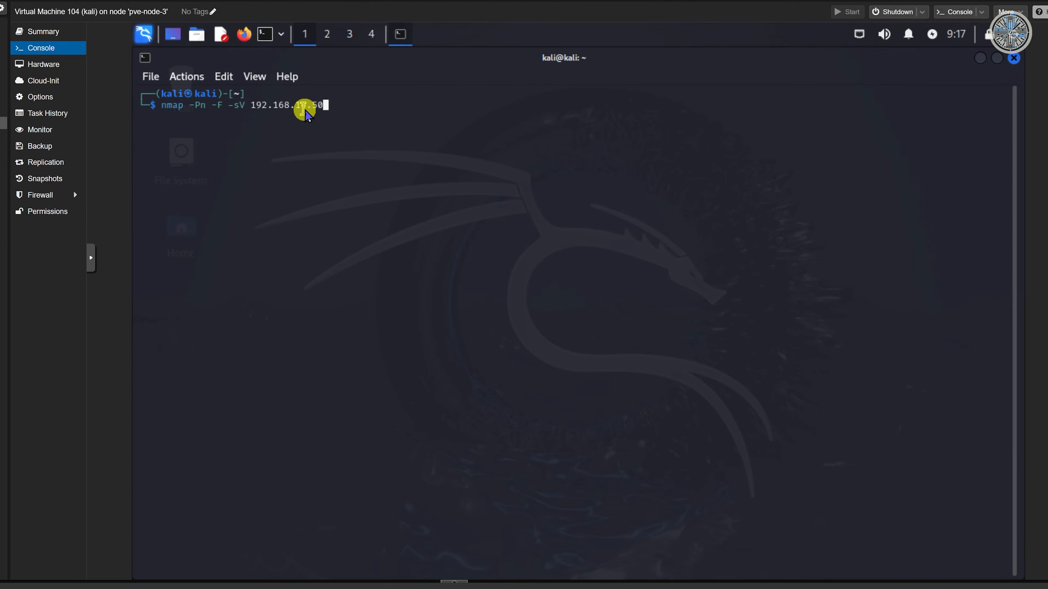
pyautogui.press('Down')
pyautogui.press('Down')
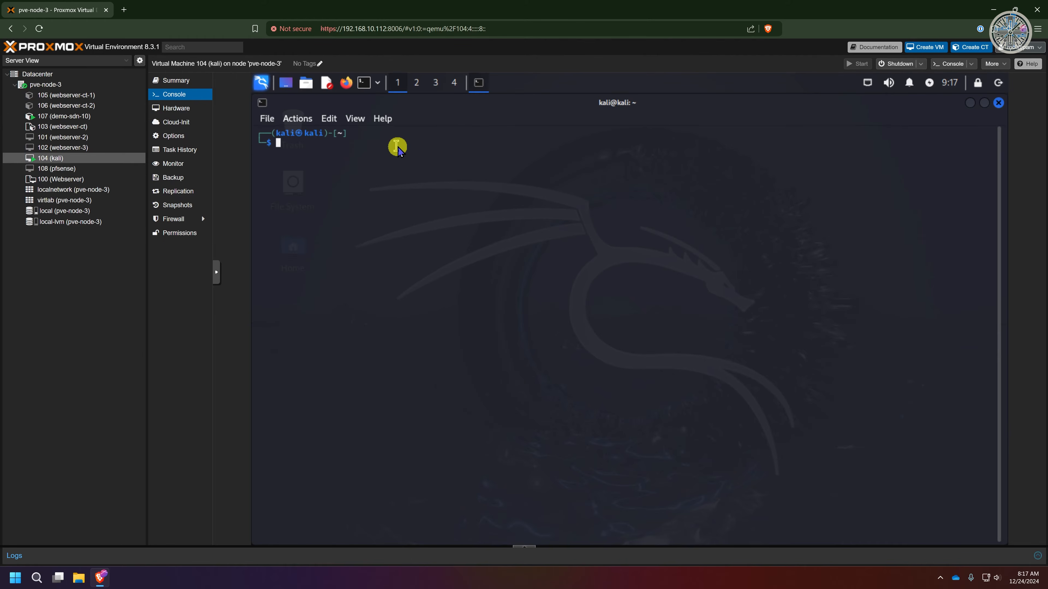
pyautogui.write('sudo apt')
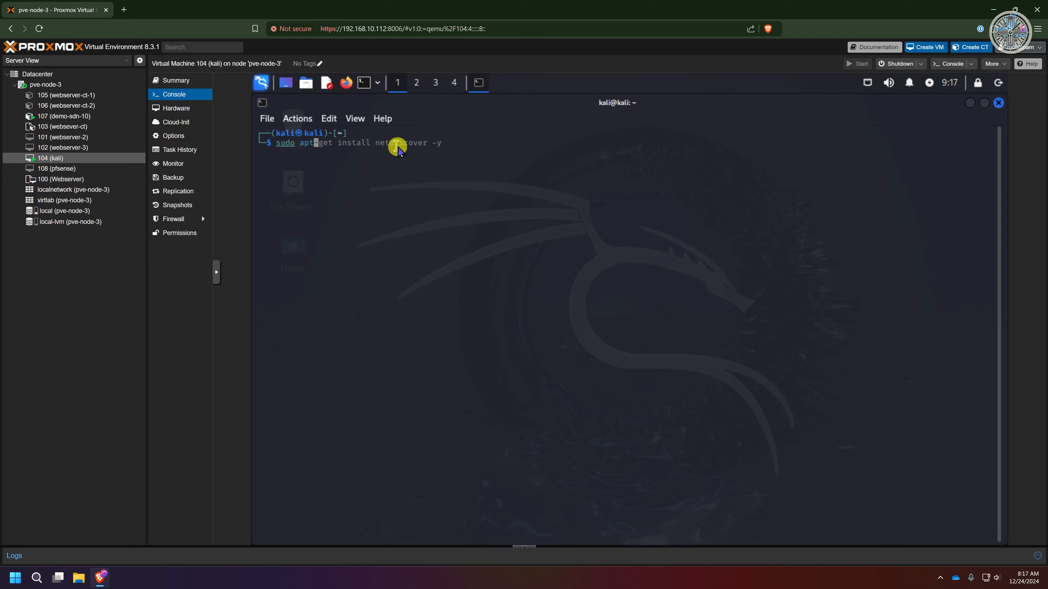
pyautogui.write('-get update')
pyautogui.press('Return')
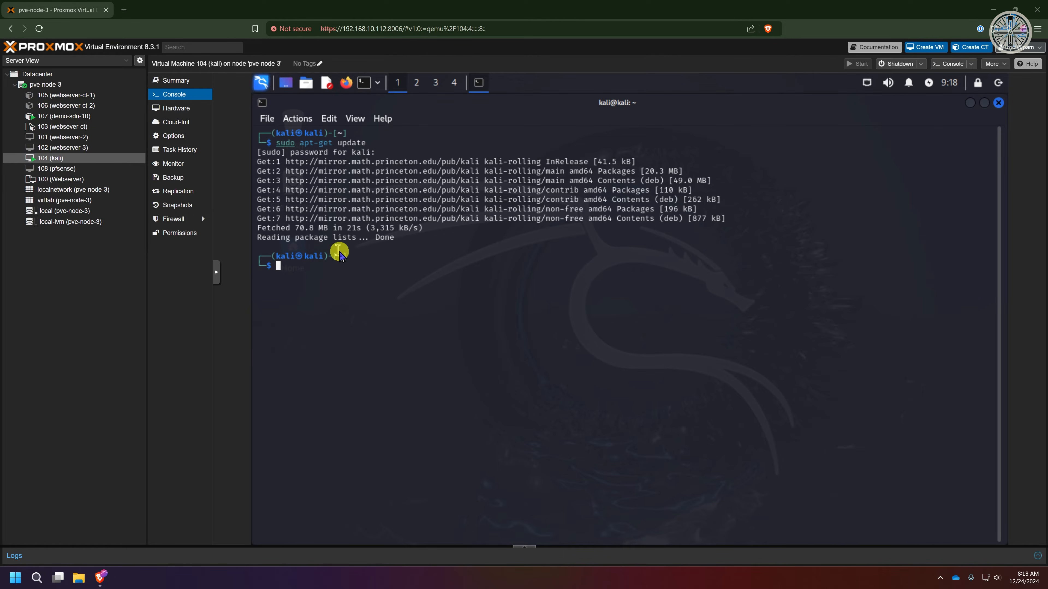
# Step: Set up a manual backup of VM 104 to local storage, marked protected, in Stop mode
pyautogui.click(177, 178)
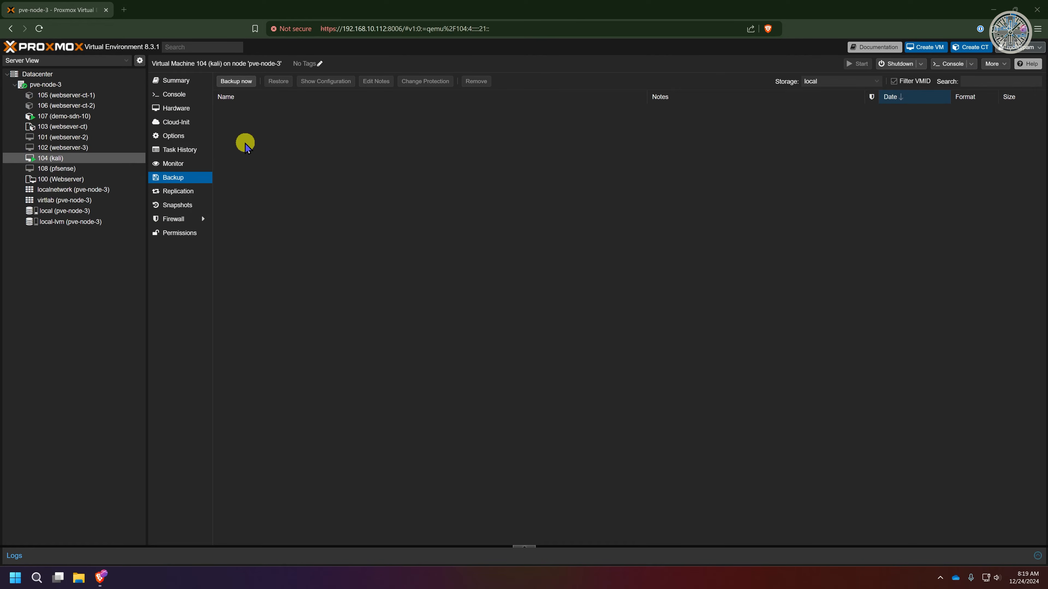
pyautogui.click(235, 81)
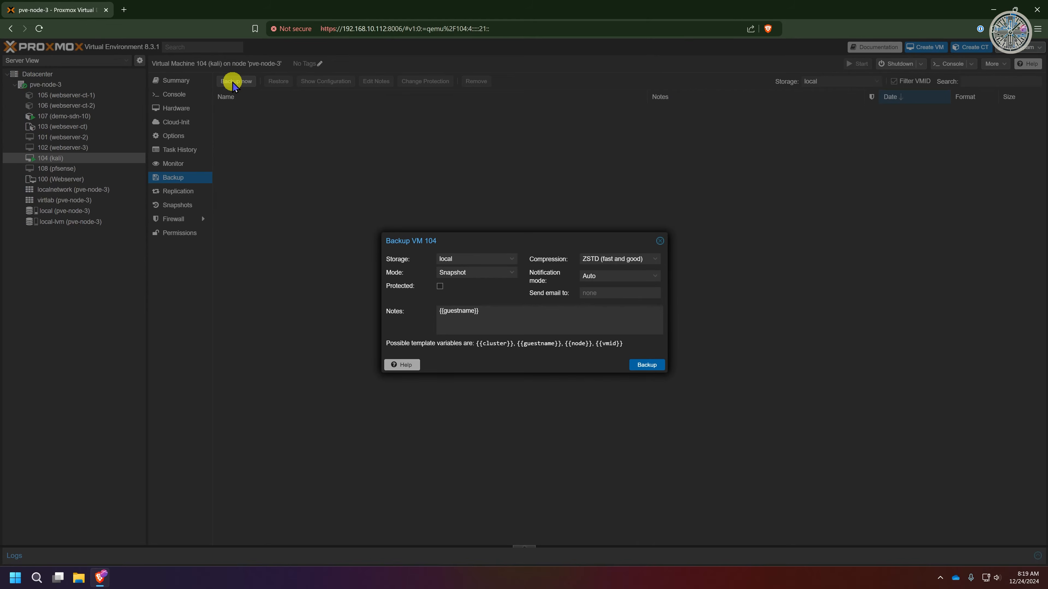
pyautogui.click(511, 258)
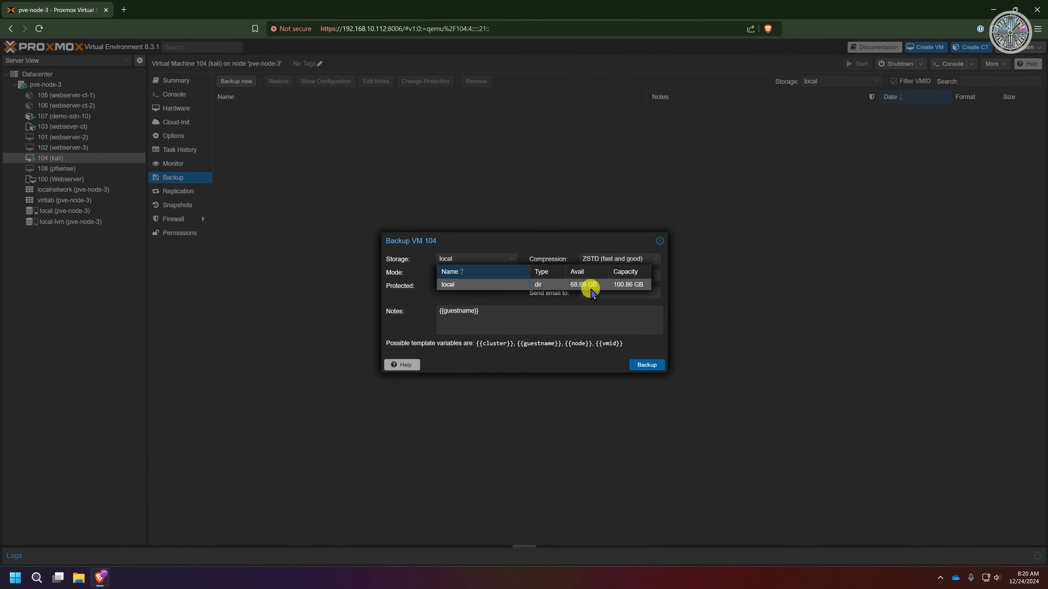
pyautogui.click(424, 285)
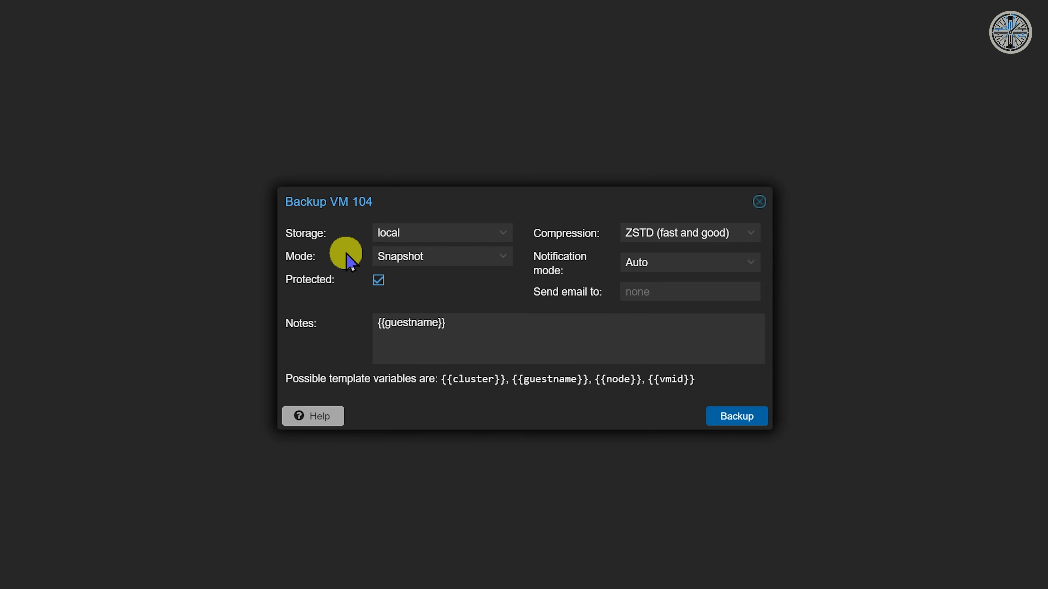
pyautogui.click(503, 258)
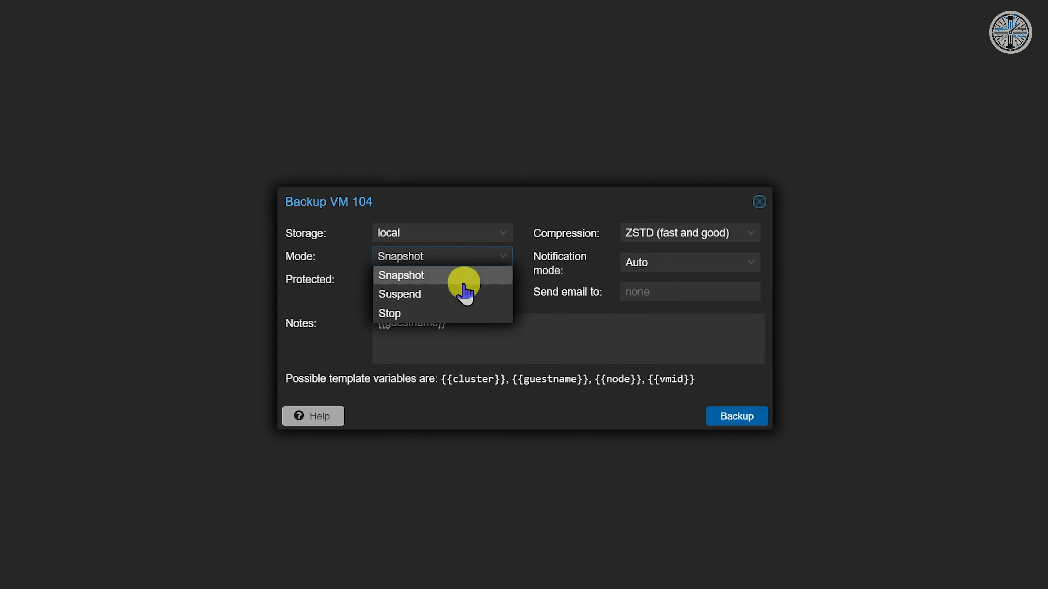
pyautogui.click(425, 315)
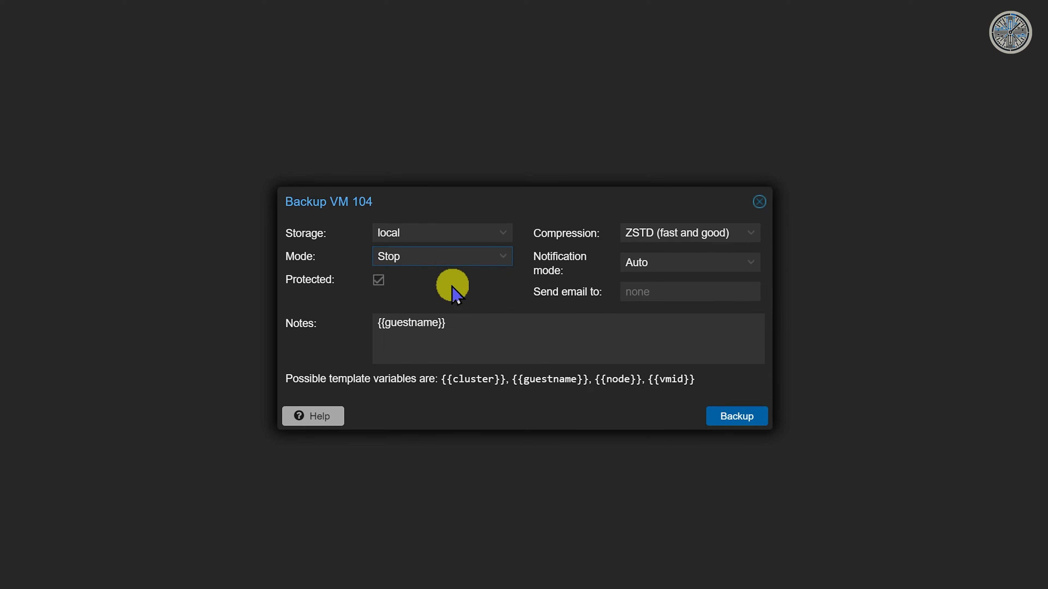
pyautogui.click(452, 286)
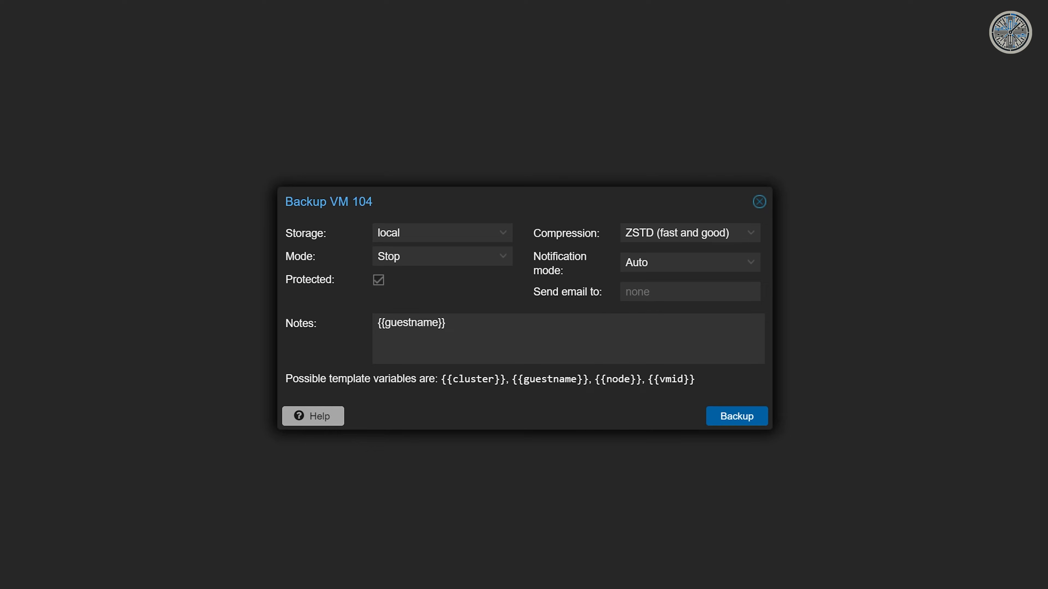
# Step: Change the backup mode to Suspend, then to Snapshot
pyautogui.click(500, 263)
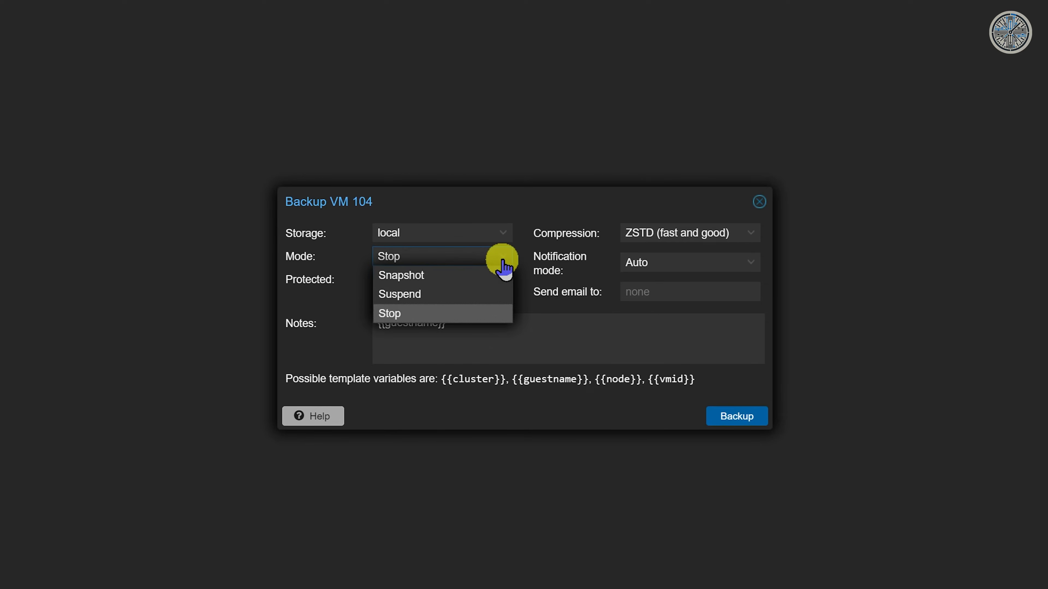
pyautogui.click(454, 297)
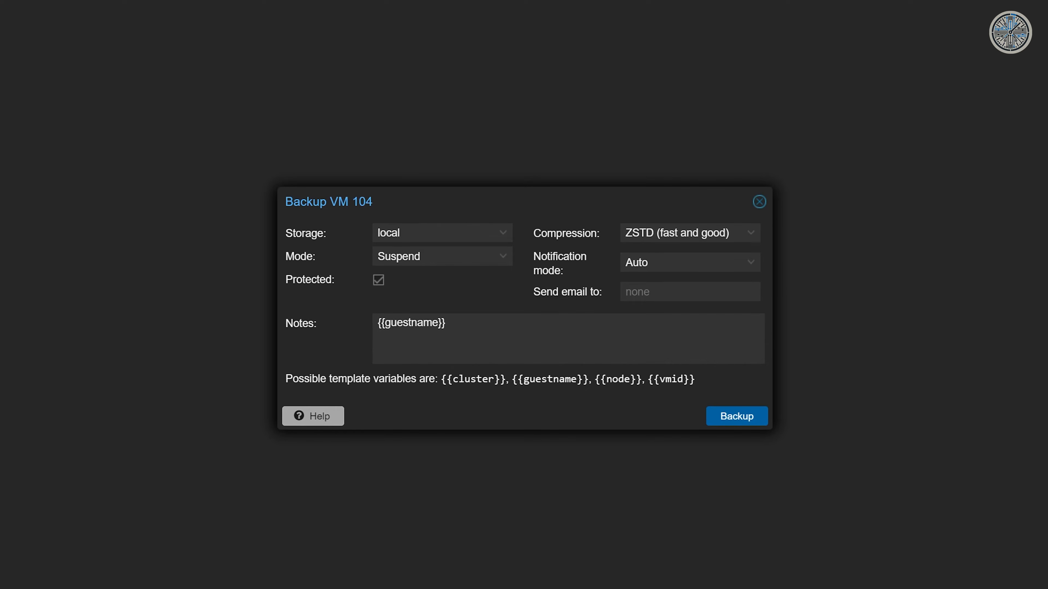
pyautogui.click(501, 256)
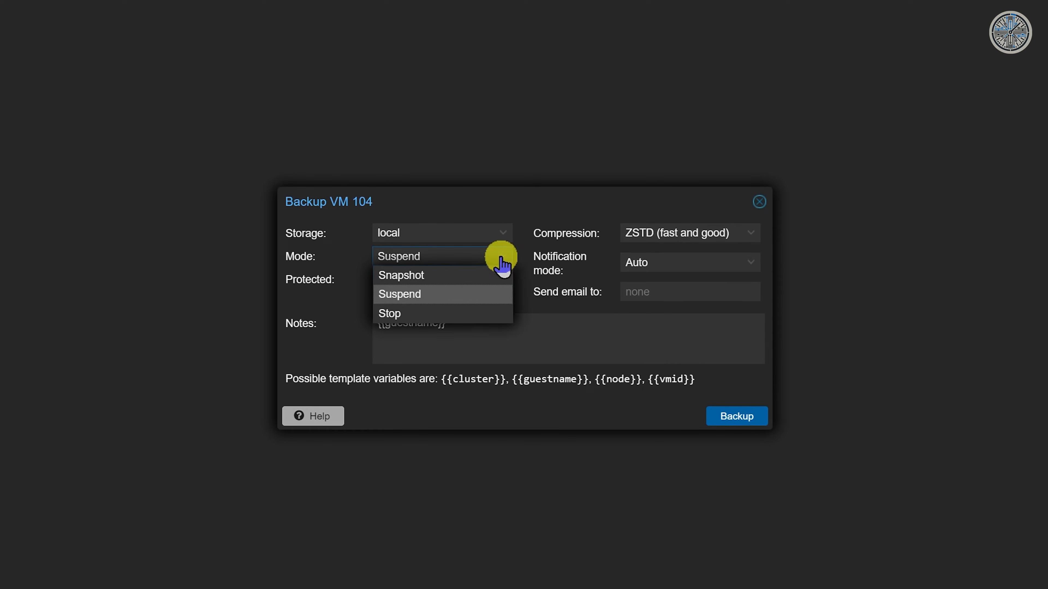
pyautogui.click(443, 275)
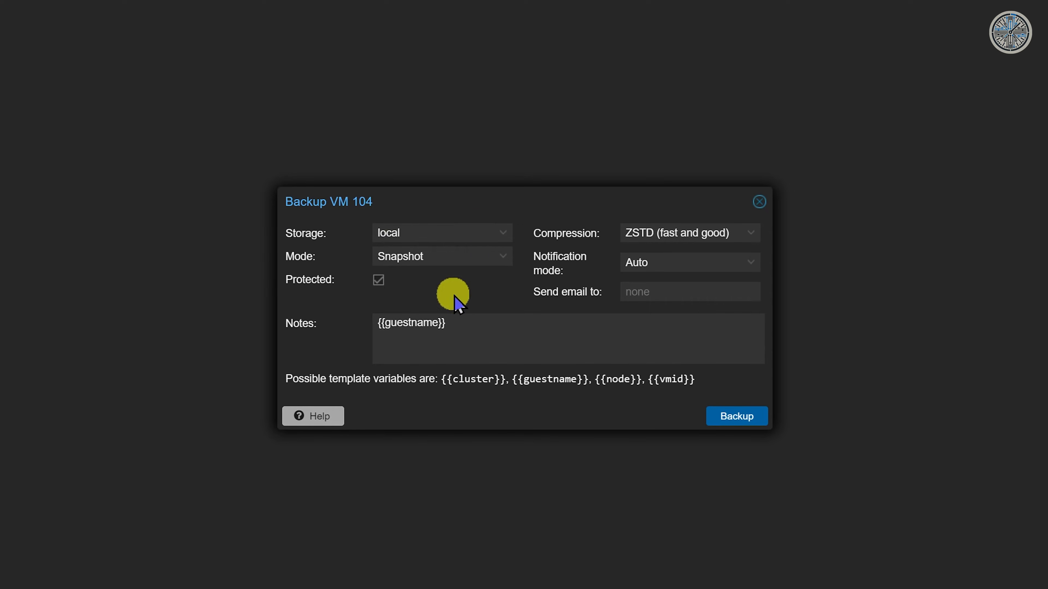
# Step: Start the VM 104 backup and scroll through its task log
pyautogui.click(736, 417)
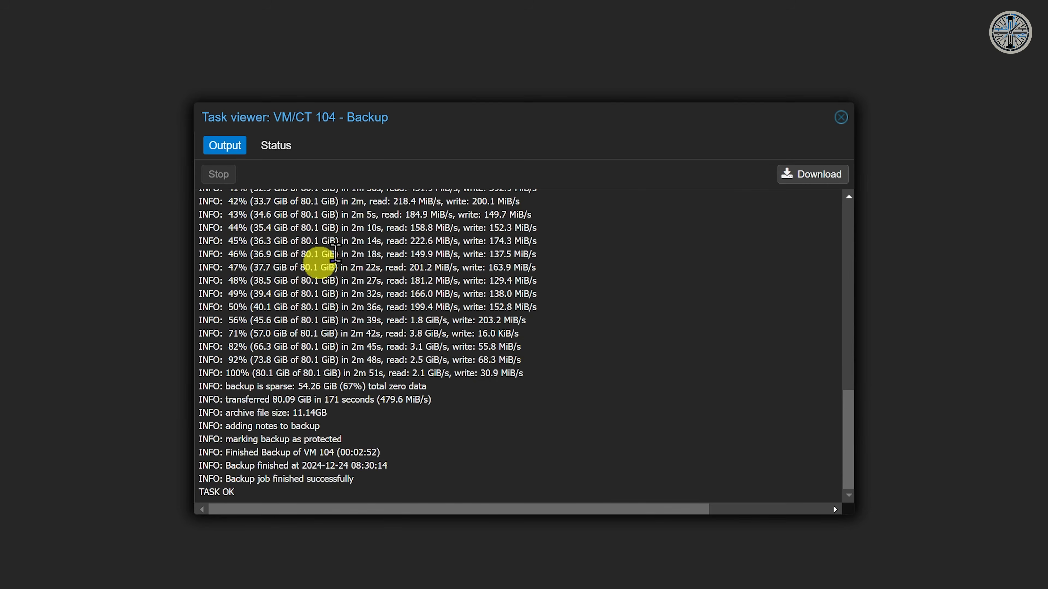
pyautogui.scroll(6, 319, 367)
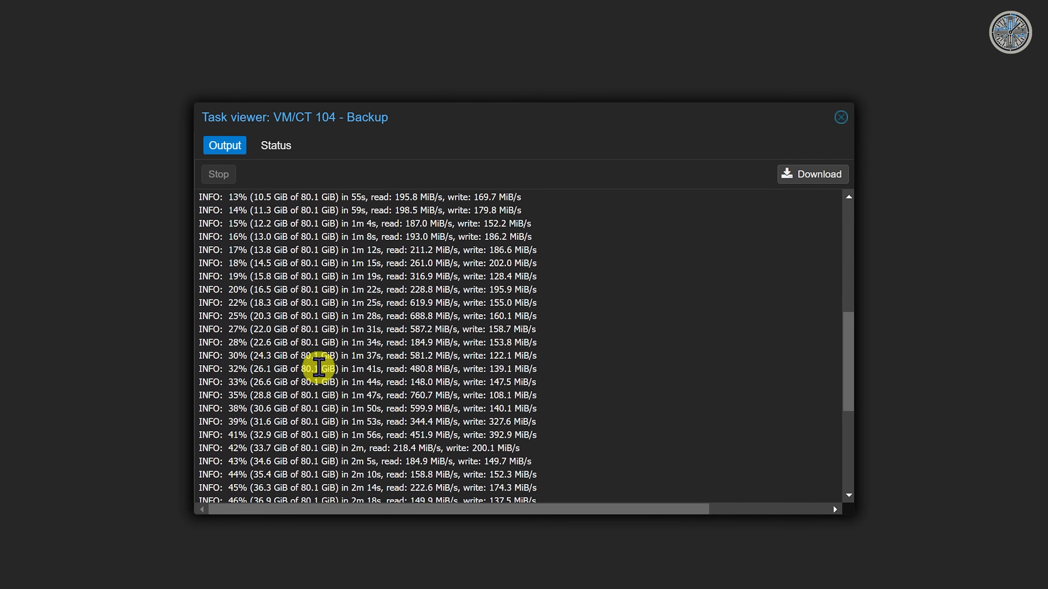
pyautogui.scroll(8, 319, 367)
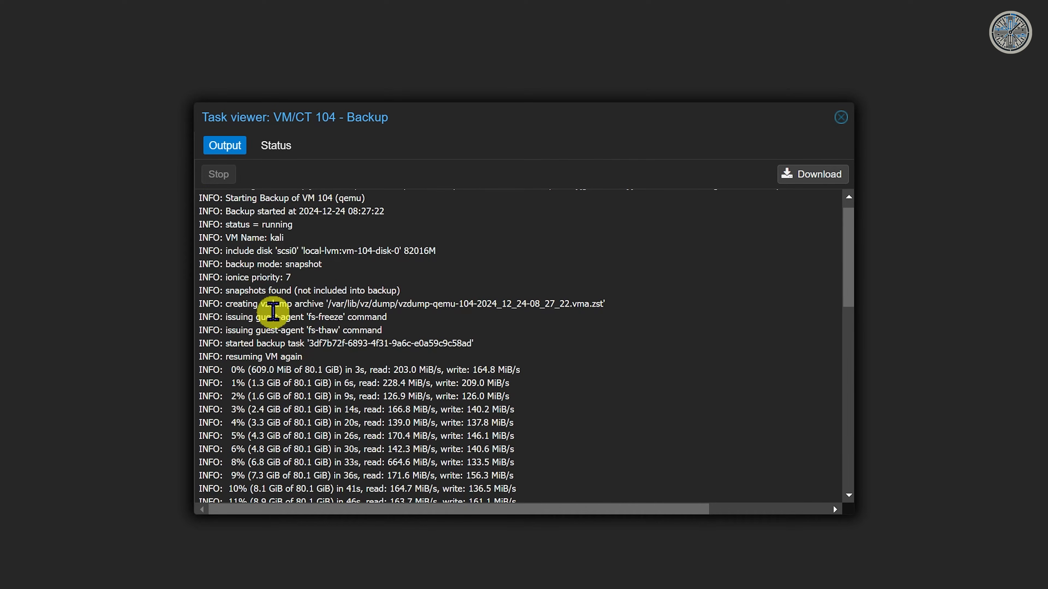
# Step: Highlight the fs-freeze and fs-thaw guest-agent lines in the backup log
pyautogui.moveTo(241, 317); pyautogui.dragTo(378, 318)
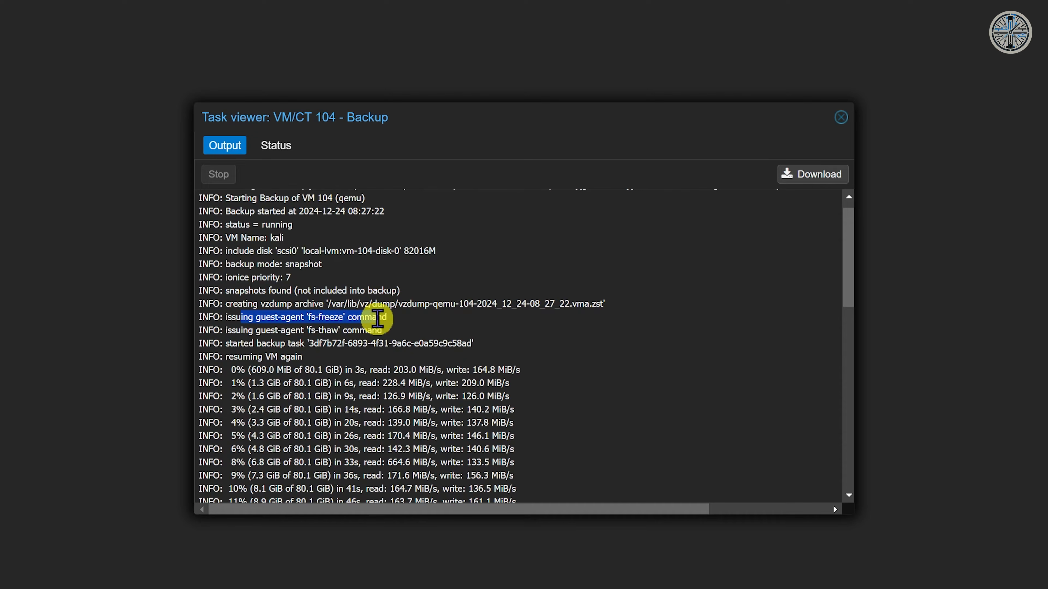
pyautogui.moveTo(226, 317); pyautogui.dragTo(395, 322)
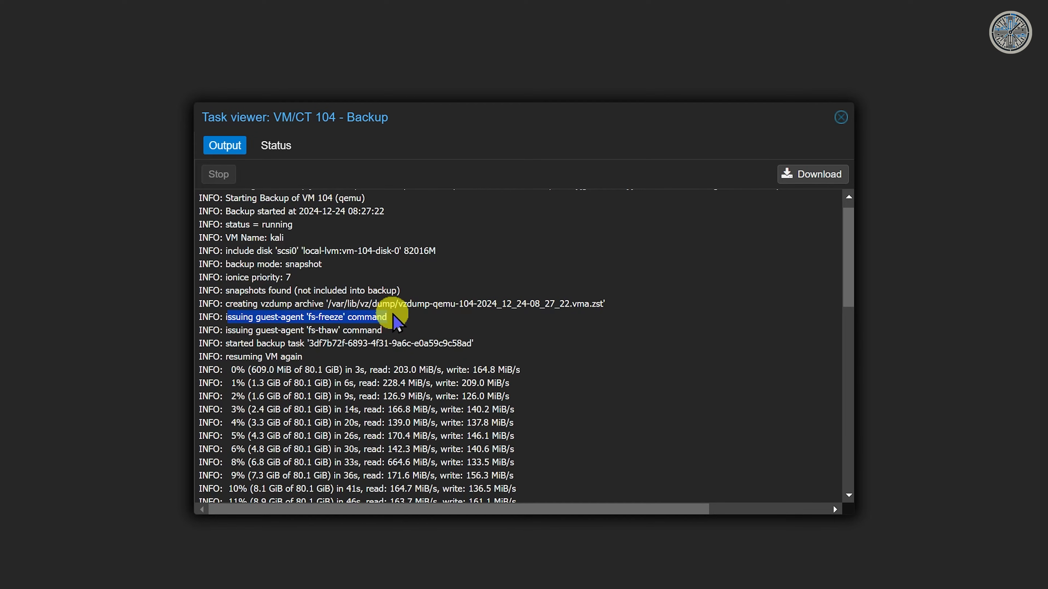
pyautogui.moveTo(221, 330); pyautogui.dragTo(388, 330)
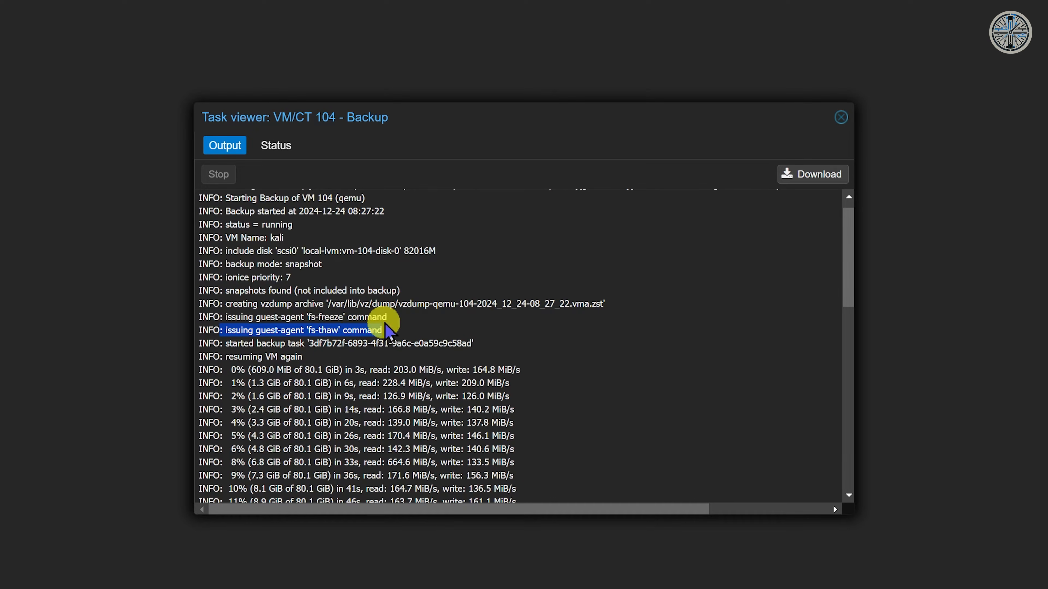
pyautogui.click(216, 329)
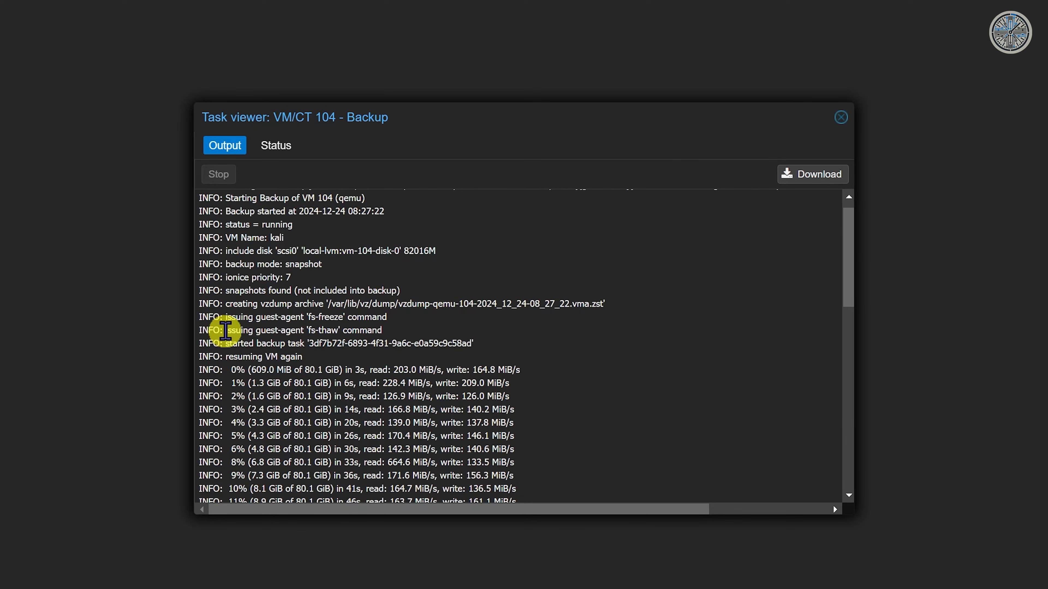
pyautogui.moveTo(228, 329); pyautogui.dragTo(381, 326)
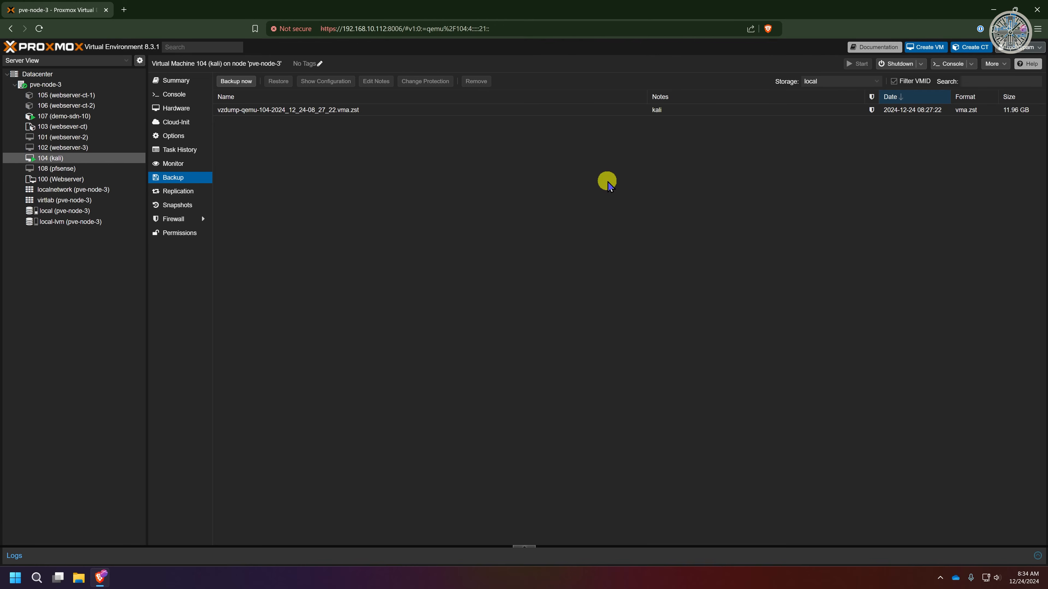
# Step: Restore VM 104 from the new vzdump archive, confirming the overwrite
pyautogui.click(318, 119)
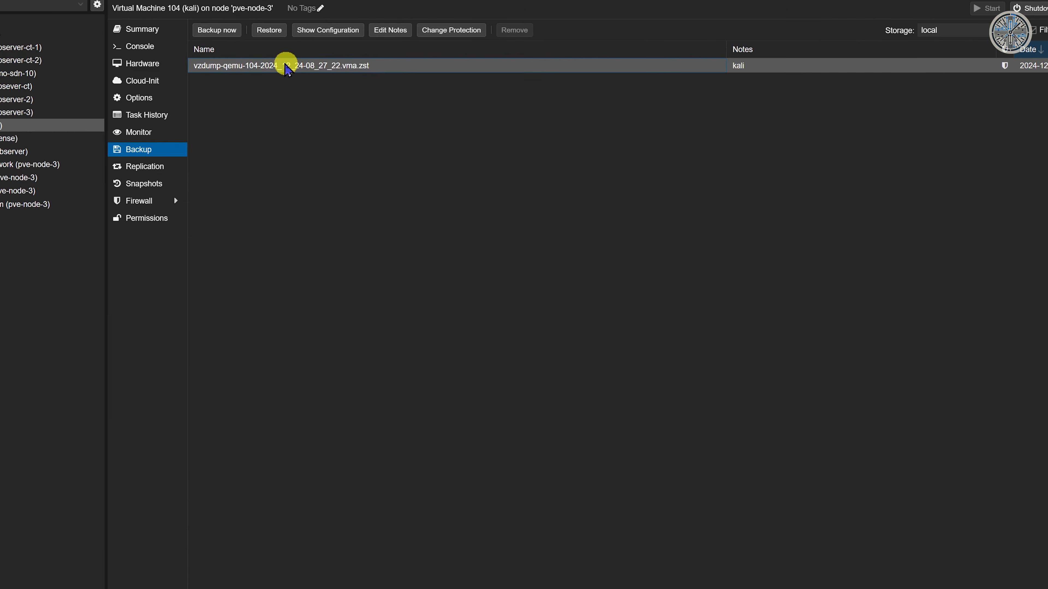
pyautogui.click(265, 33)
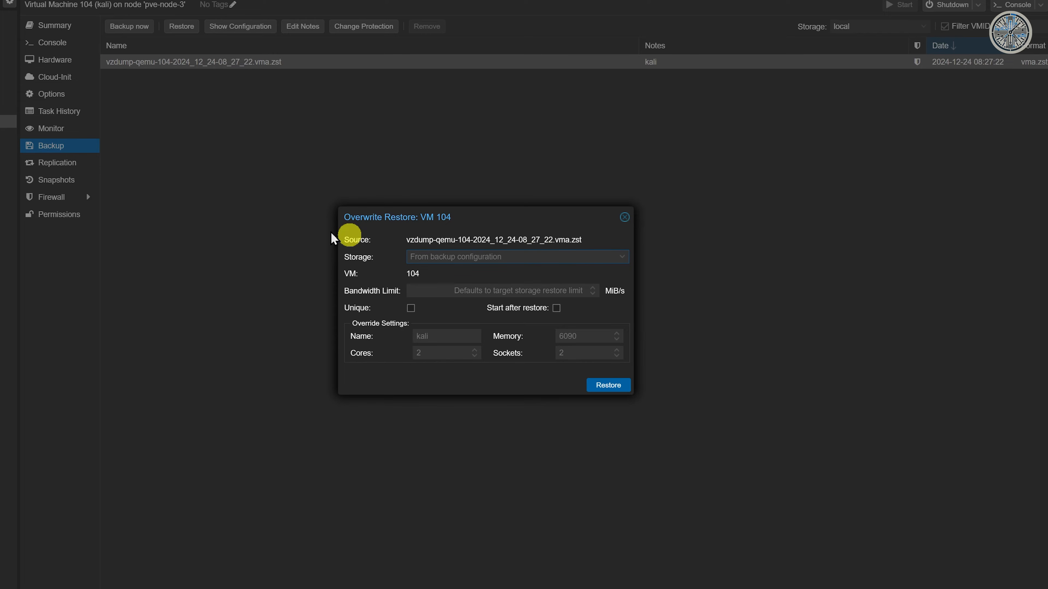
pyautogui.click(609, 385)
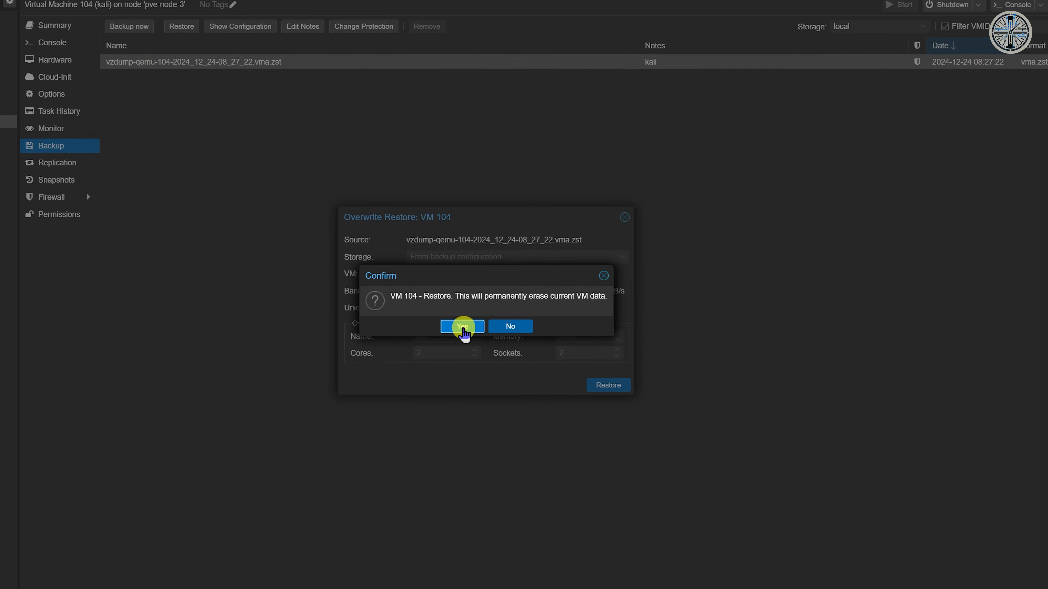
pyautogui.click(463, 326)
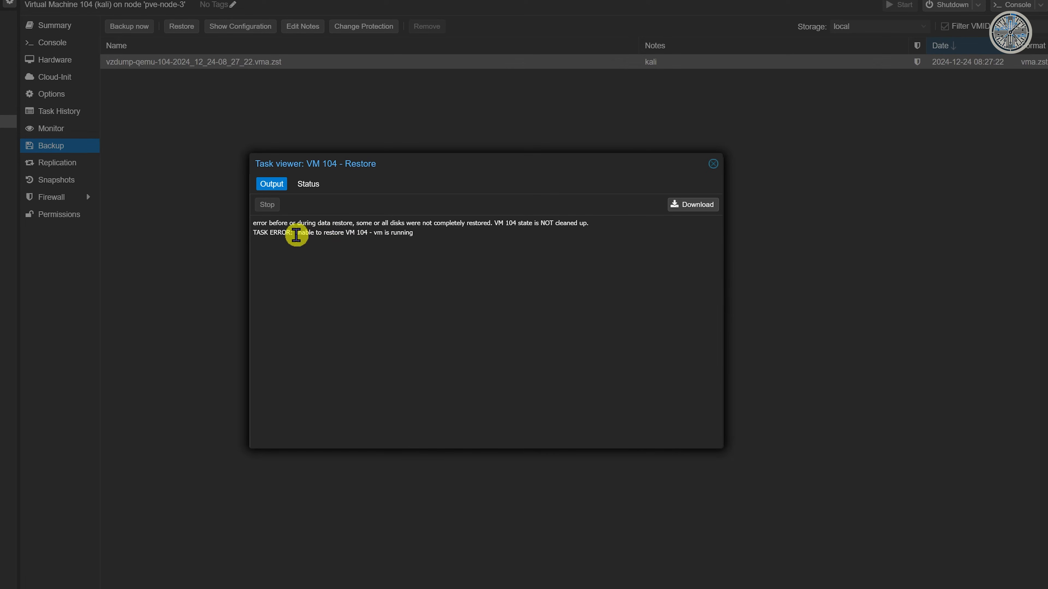
# Step: Dismiss the failed restore log and shut down VM 104 (kali)
pyautogui.moveTo(256, 234); pyautogui.dragTo(412, 235)
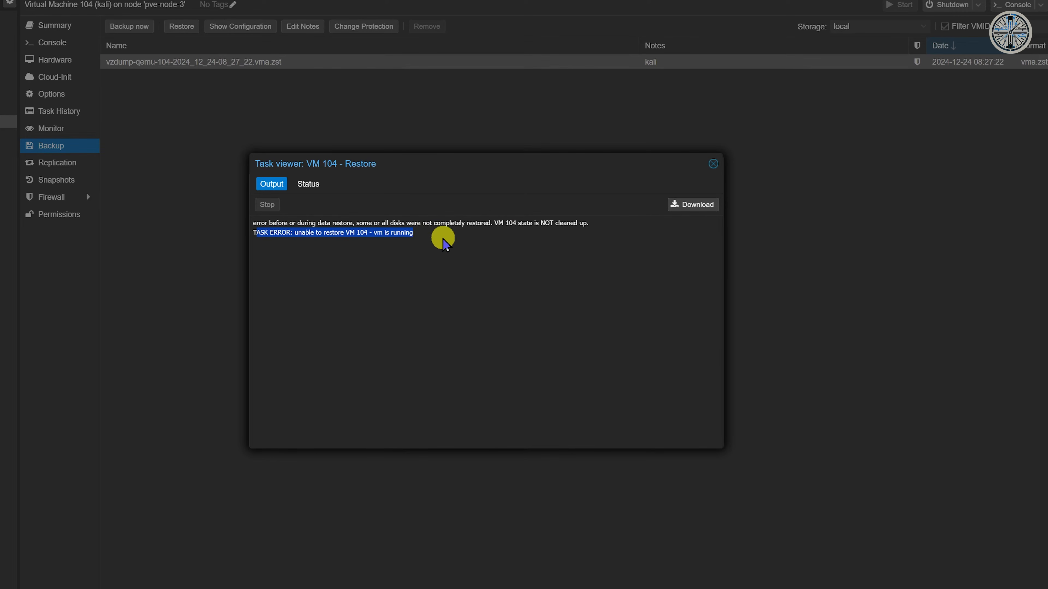
pyautogui.click(714, 166)
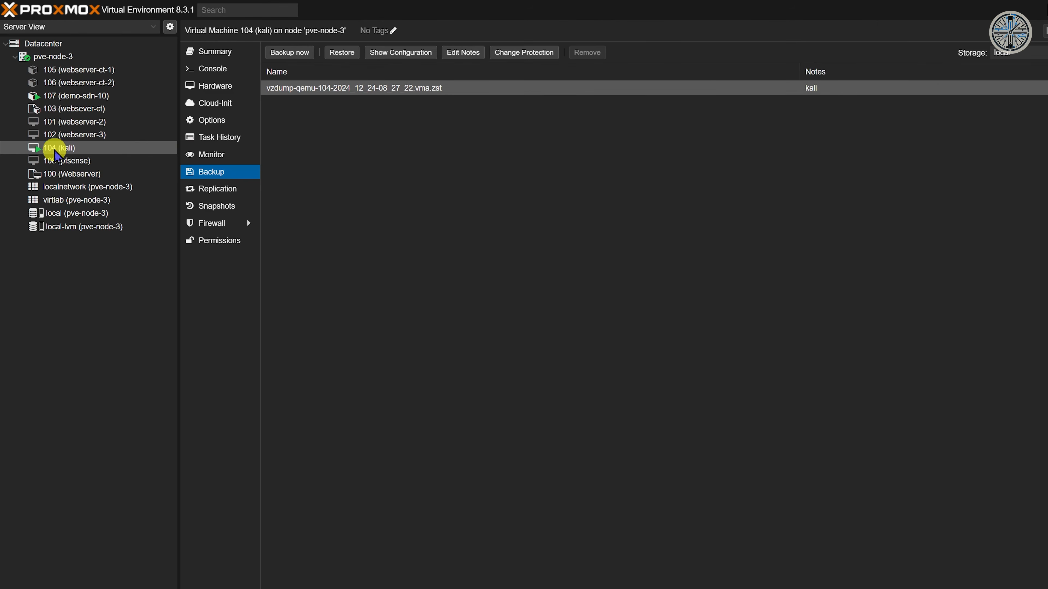
pyautogui.rightClick(53, 148)
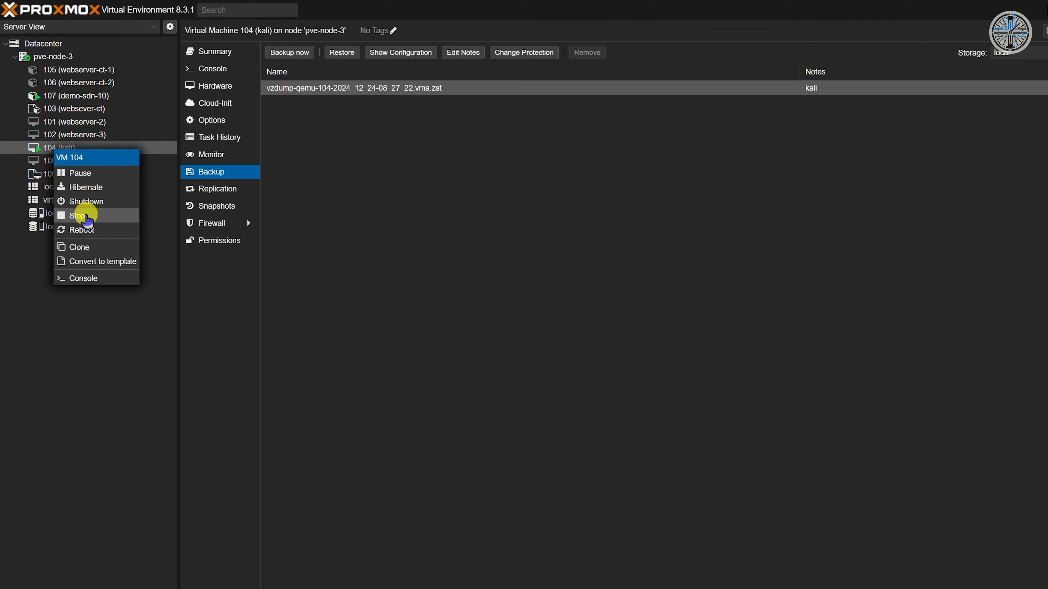
pyautogui.click(86, 202)
pyautogui.click(618, 353)
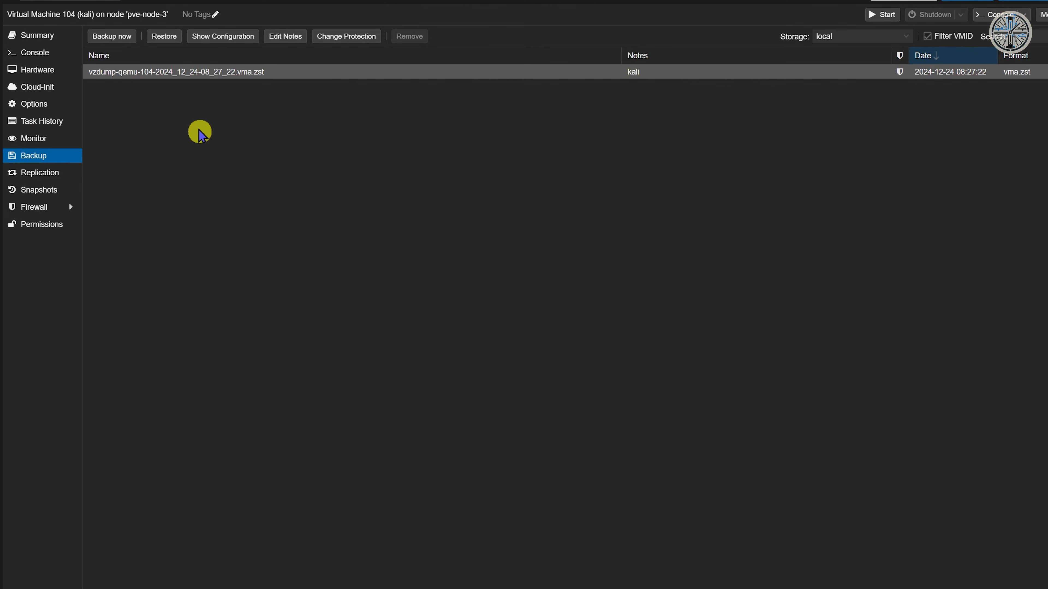
# Step: Restore VM 104 from the vzdump backup, confirming the overwrite, and close the task log
pyautogui.click(159, 40)
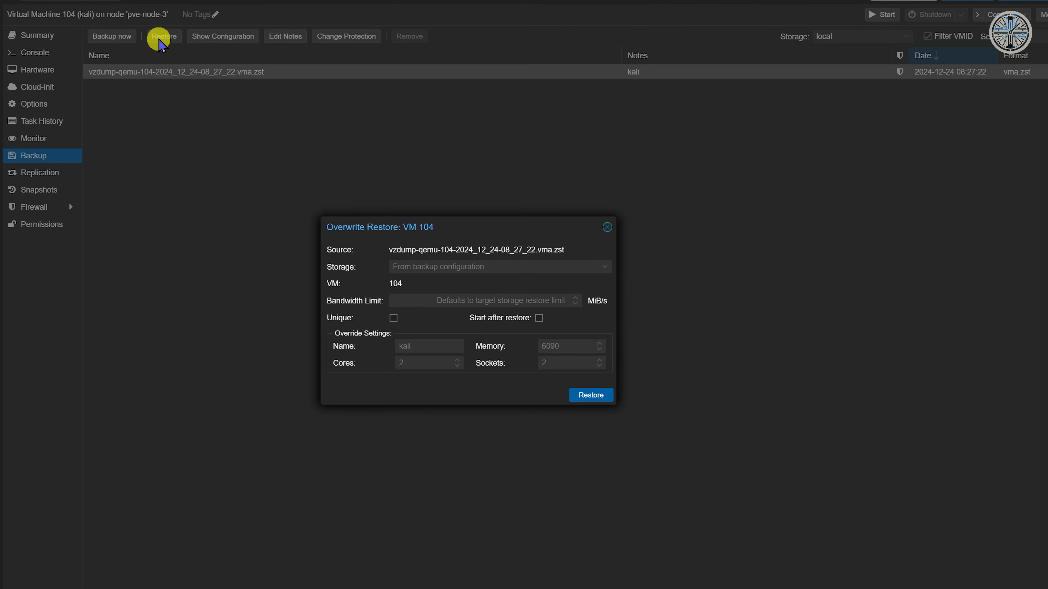
pyautogui.click(586, 396)
pyautogui.click(441, 335)
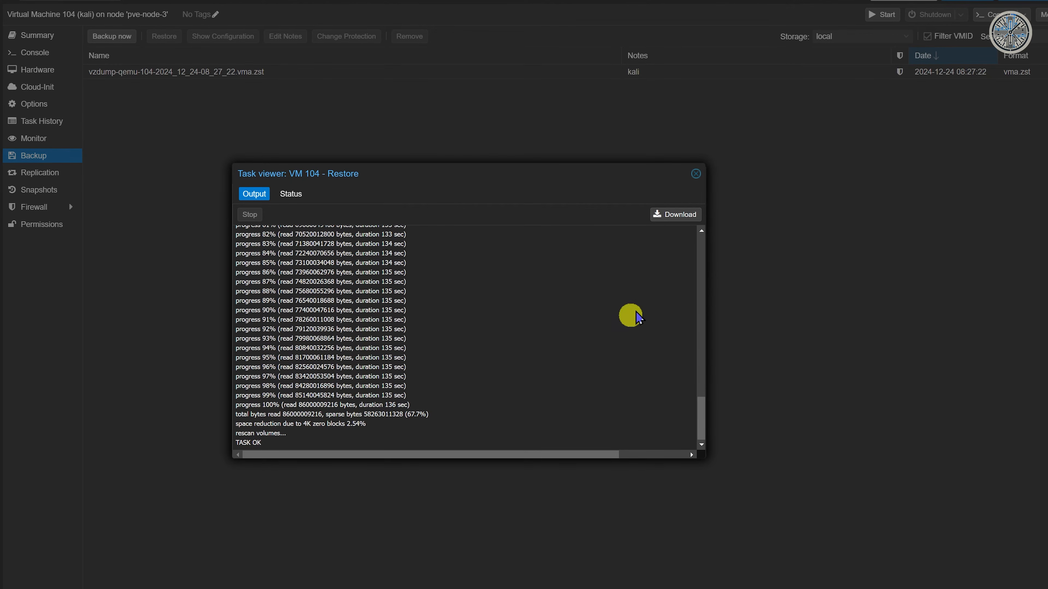
pyautogui.click(696, 174)
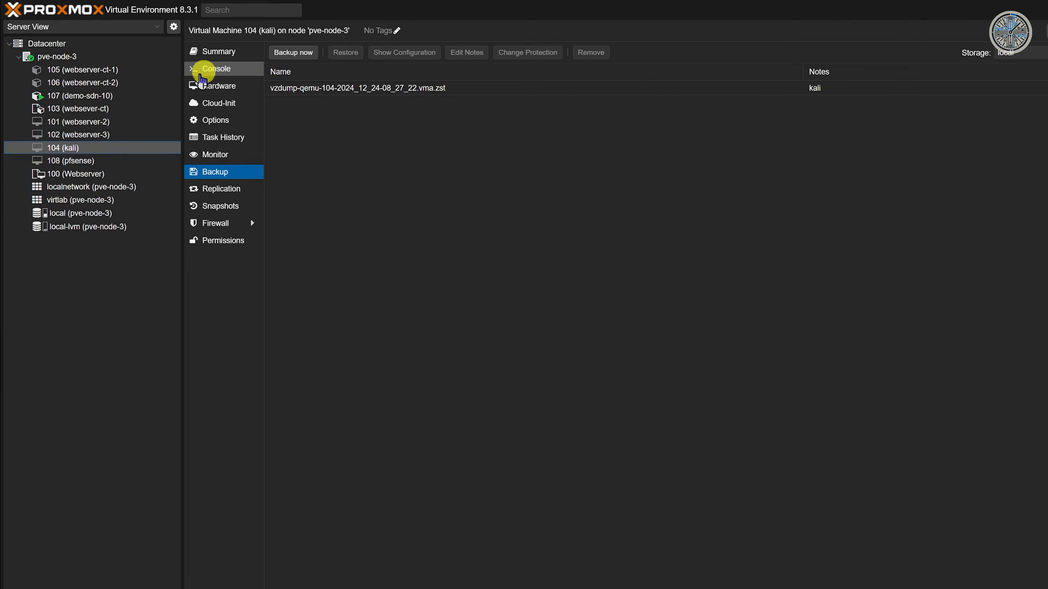
# Step: Start VM 104 from its console to reach the Kali login screen, then return to the Datacenter overview
pyautogui.click(215, 69)
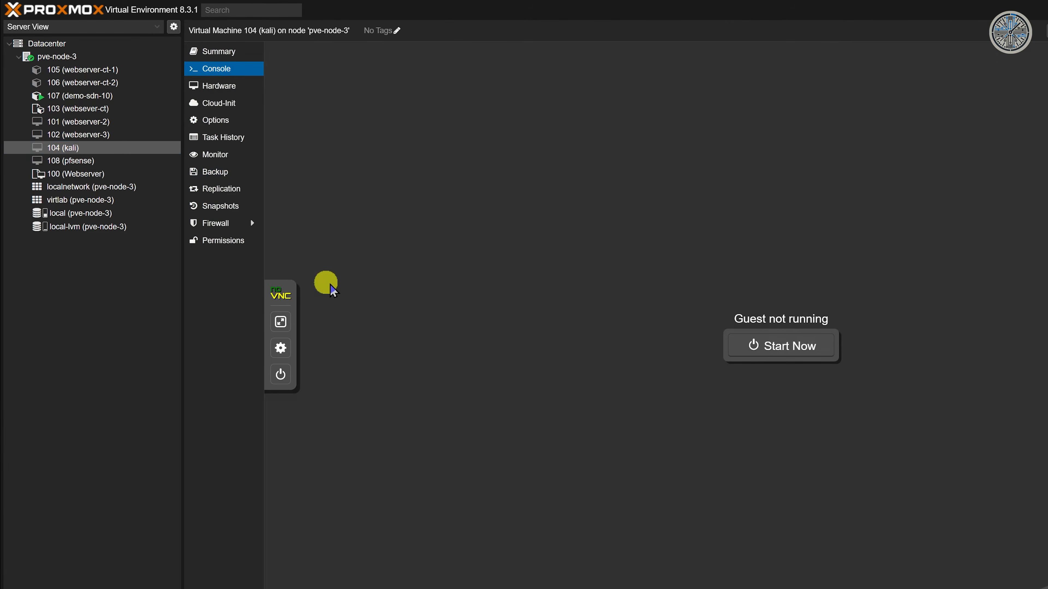
pyautogui.click(781, 346)
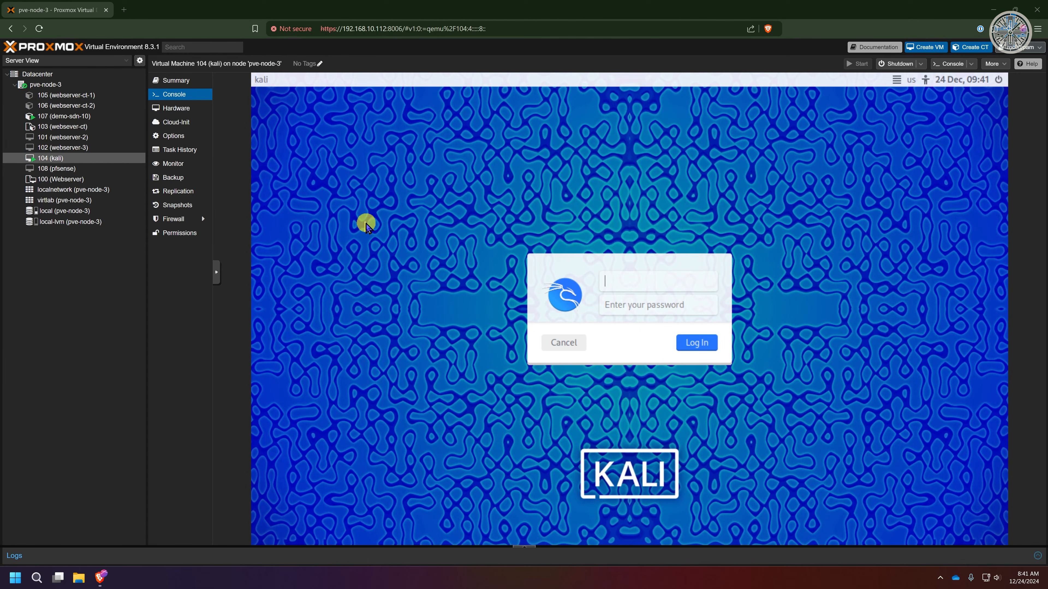
pyautogui.click(182, 177)
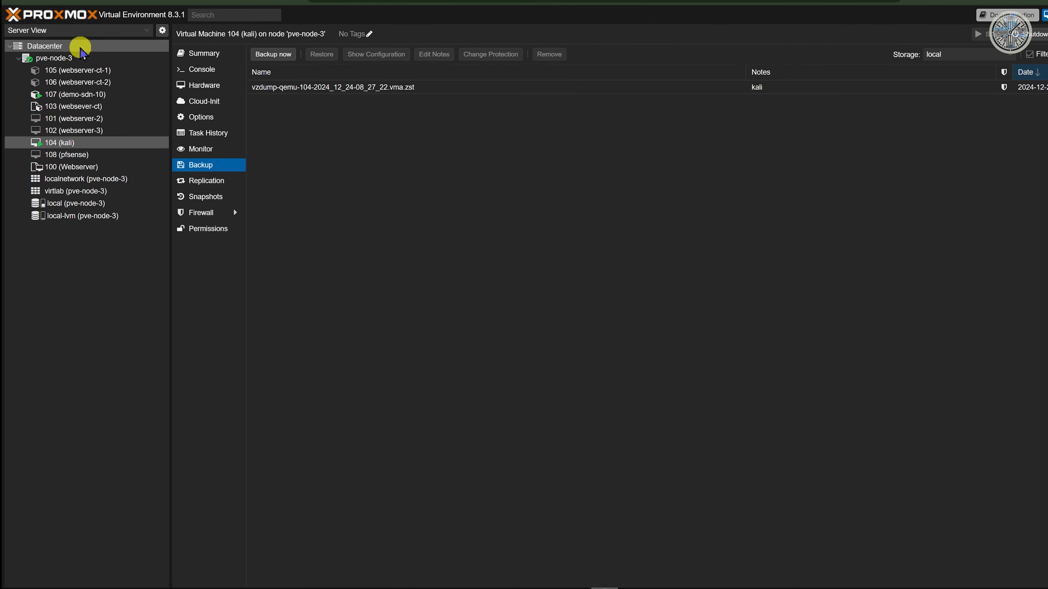
pyautogui.click(62, 46)
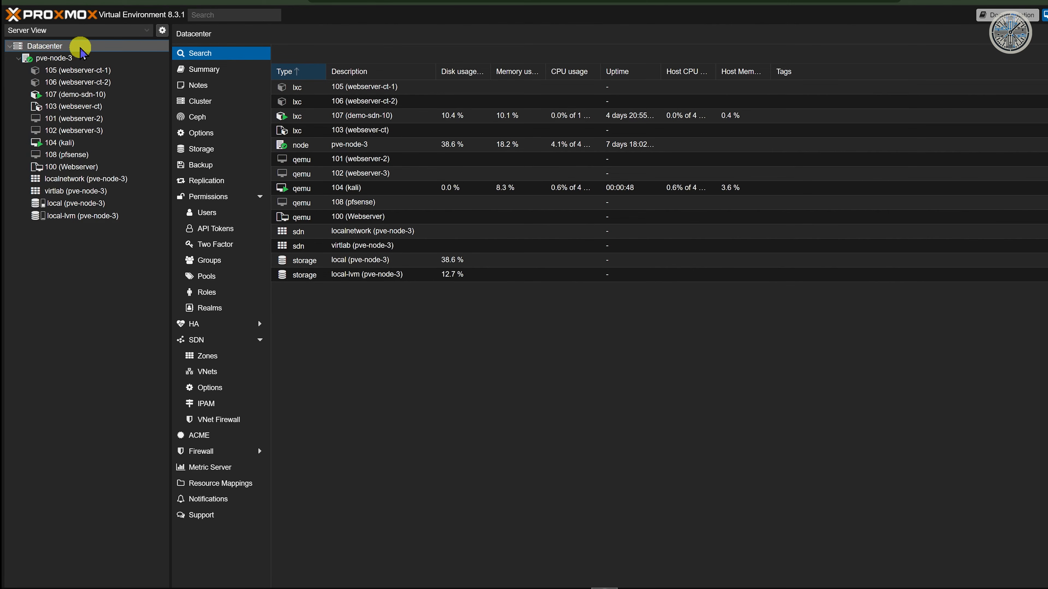
# Step: Open the empty Datacenter backup jobs list and begin adding a new backup job
pyautogui.click(193, 168)
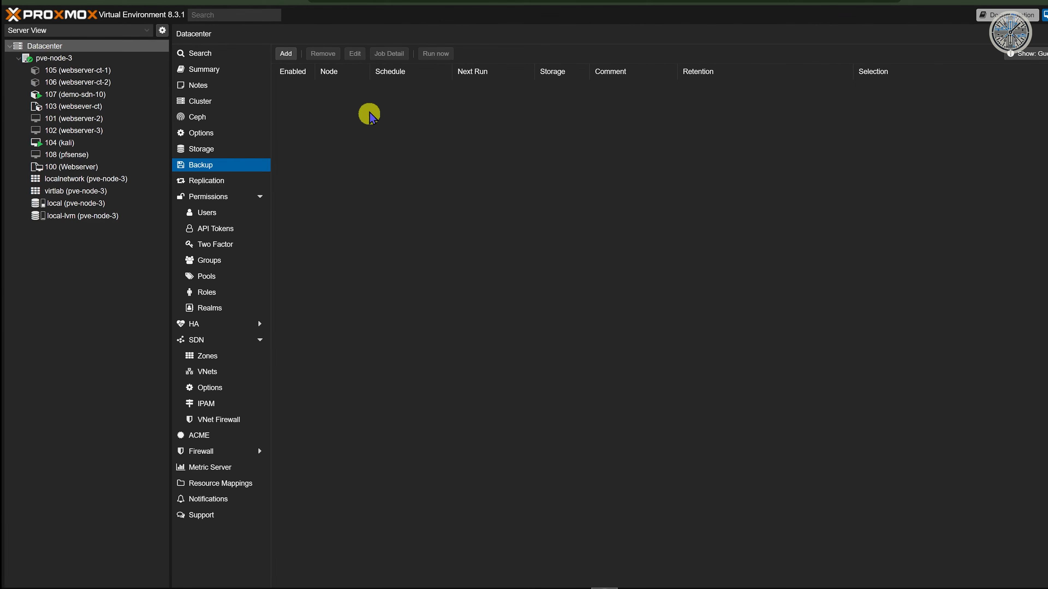
pyautogui.click(287, 54)
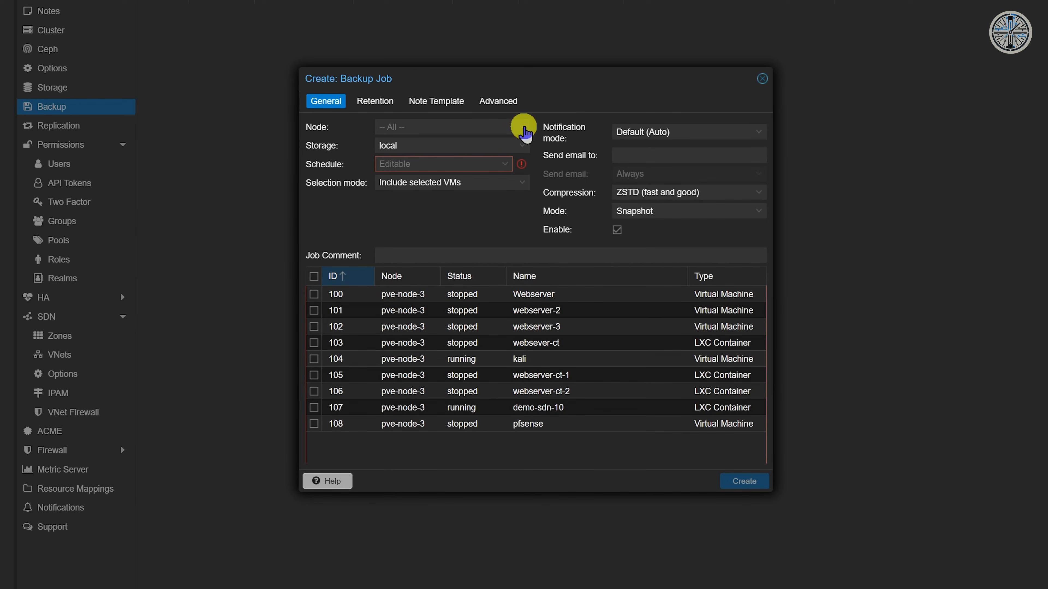
# Step: Set the new job's node to pve-node-3, revert it to -- All --, then switch to the pve-node-1 tab
pyautogui.click(511, 128)
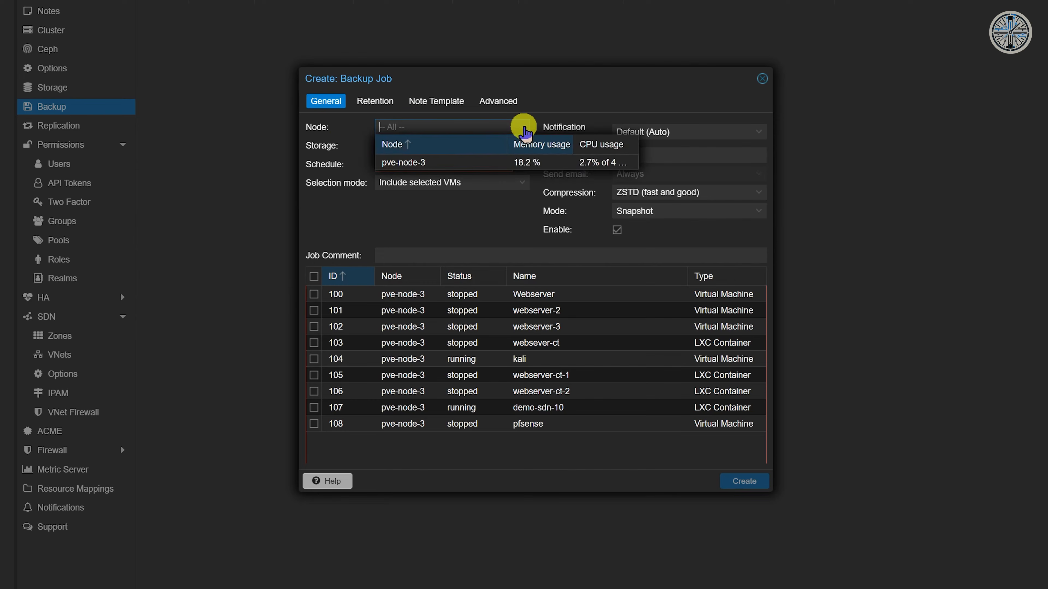
pyautogui.click(496, 165)
pyautogui.click(525, 130)
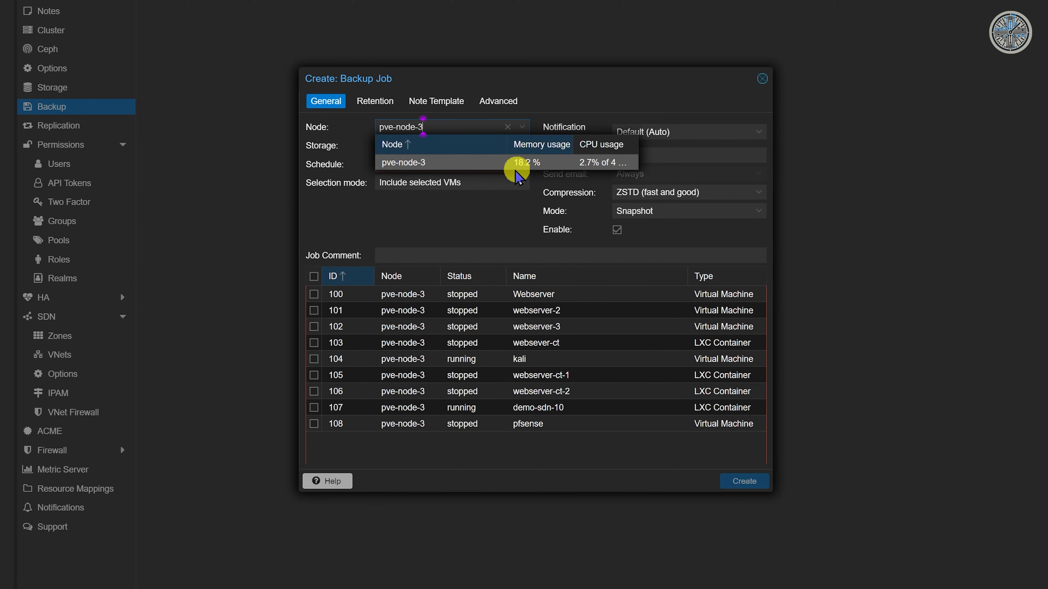
pyautogui.click(507, 127)
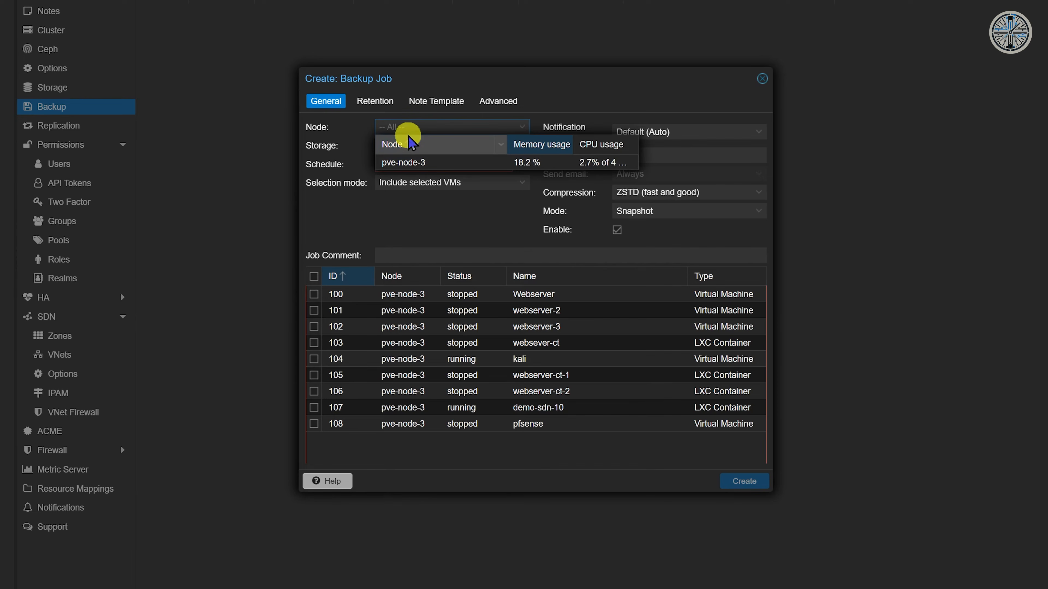
pyautogui.click(370, 129)
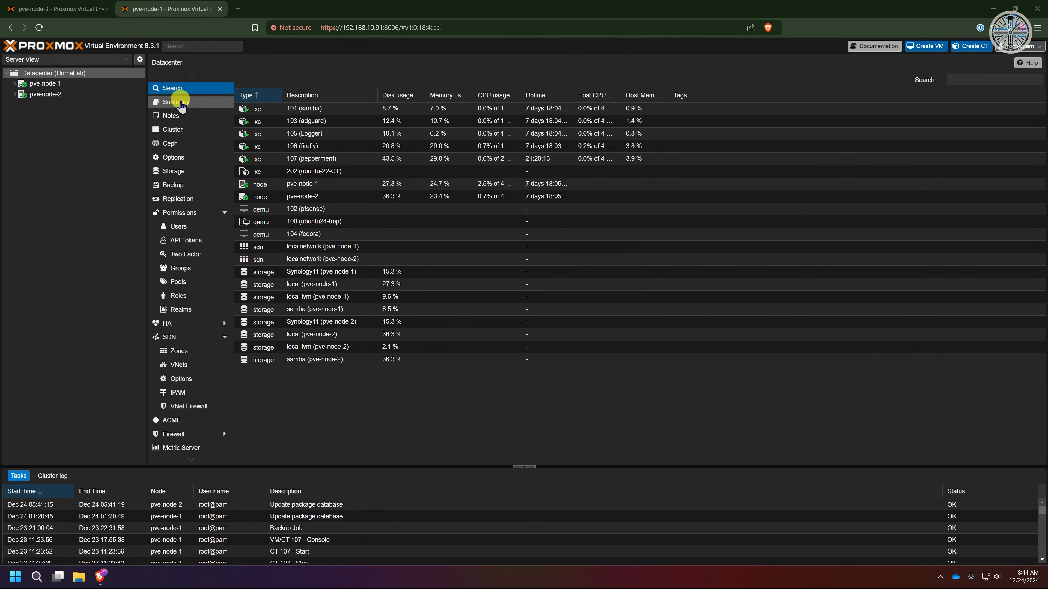
# Step: Open the HomeLab datacenter's 21:00 Synology11 backup job for editing
pyautogui.click(176, 184)
pyautogui.click(292, 109)
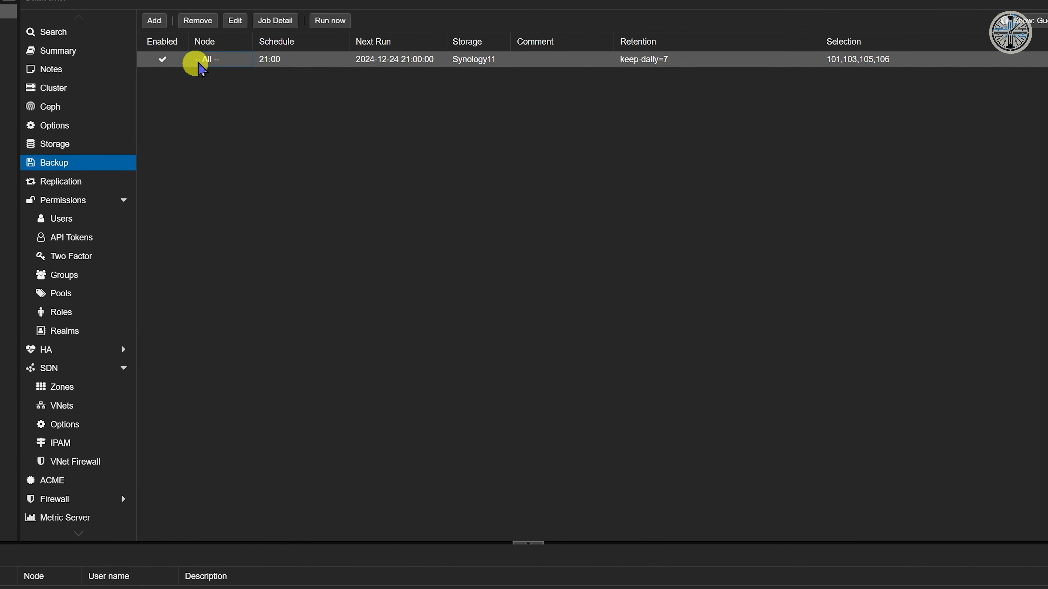
pyautogui.click(235, 21)
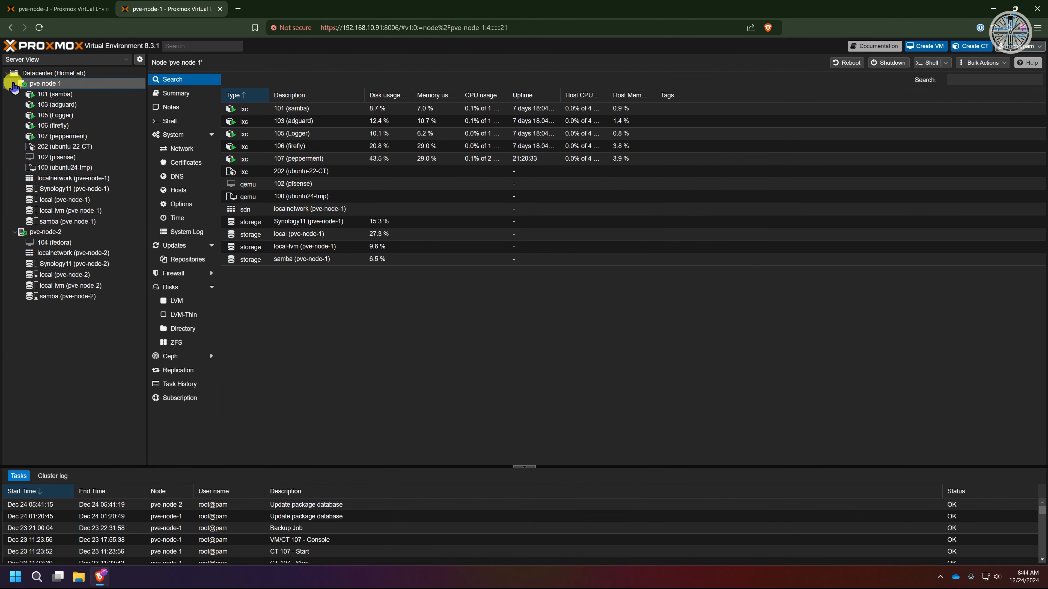
pyautogui.click(53, 73)
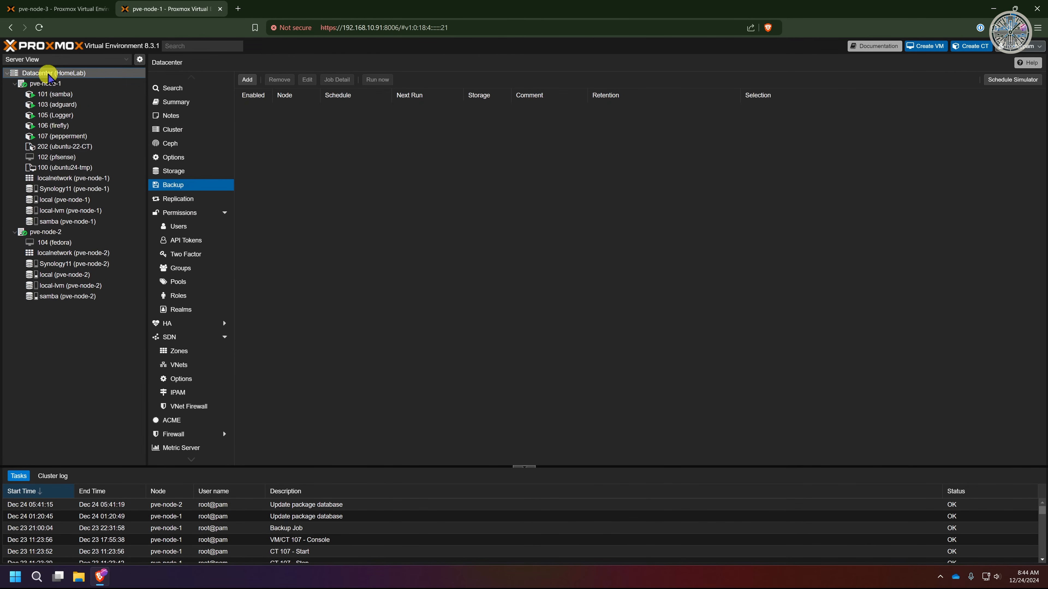
pyautogui.click(311, 108)
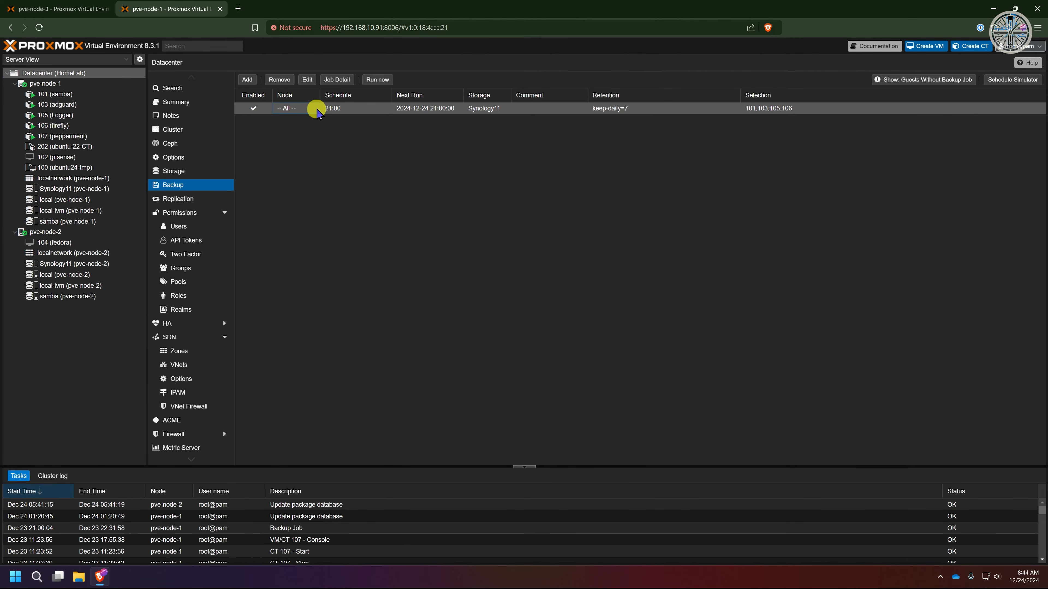
pyautogui.click(307, 80)
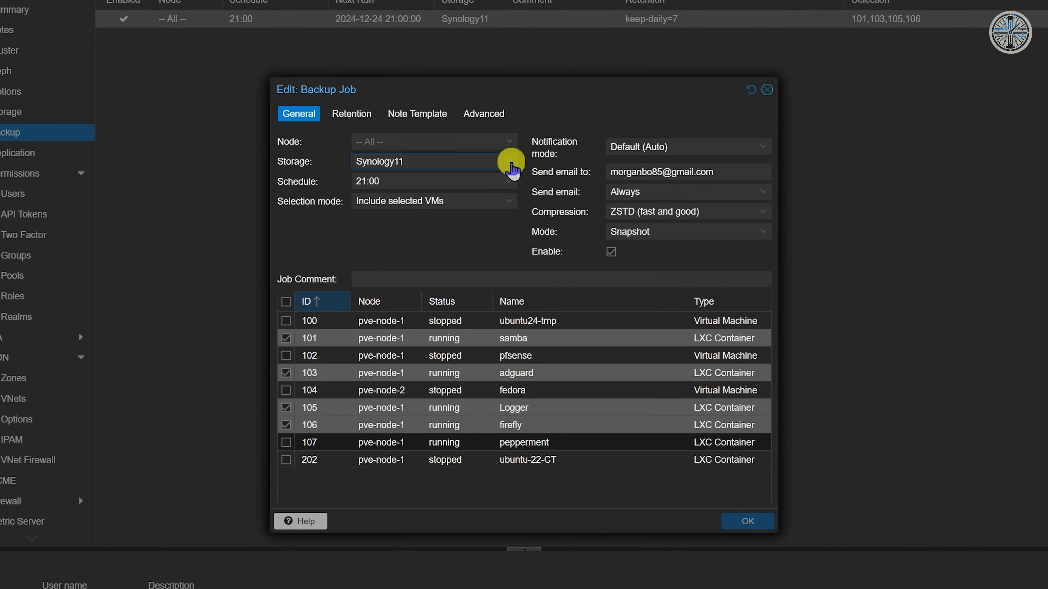
# Step: Review the storage and schedule options, keeping Synology11 storage and the 21:00 schedule
pyautogui.click(510, 163)
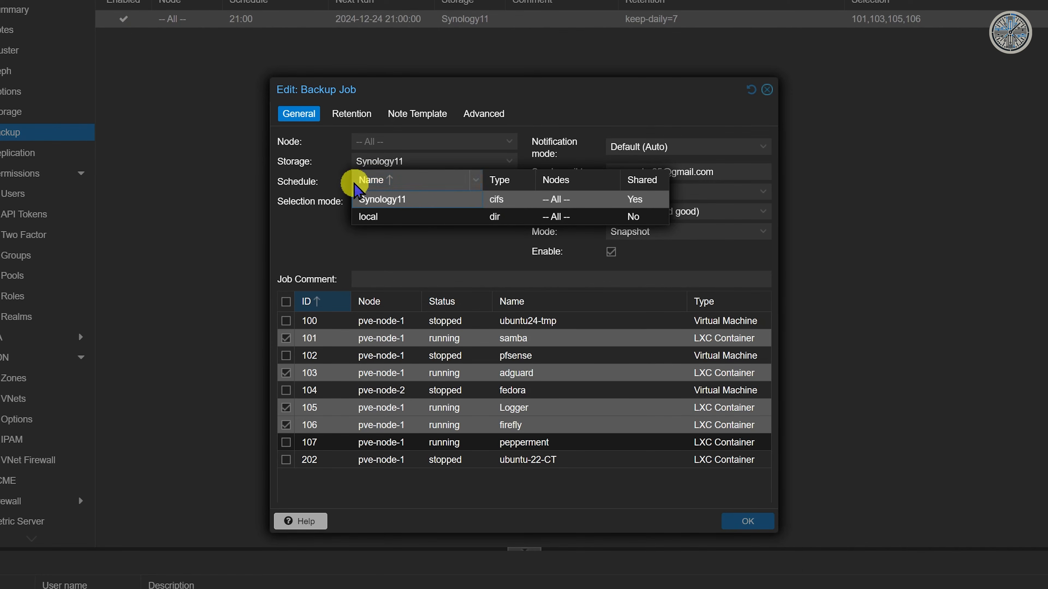
pyautogui.click(310, 253)
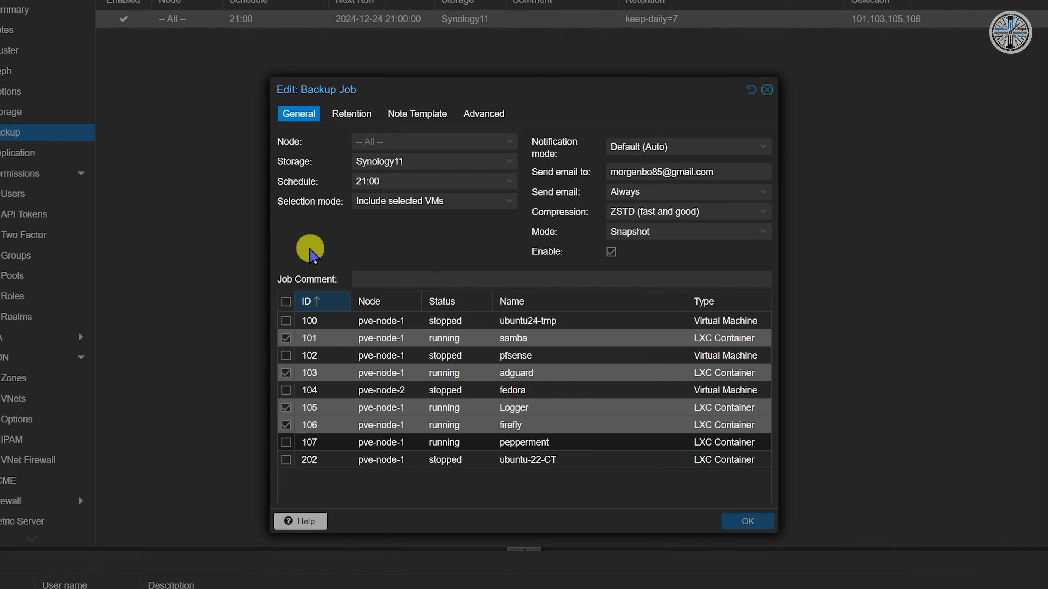
pyautogui.click(511, 182)
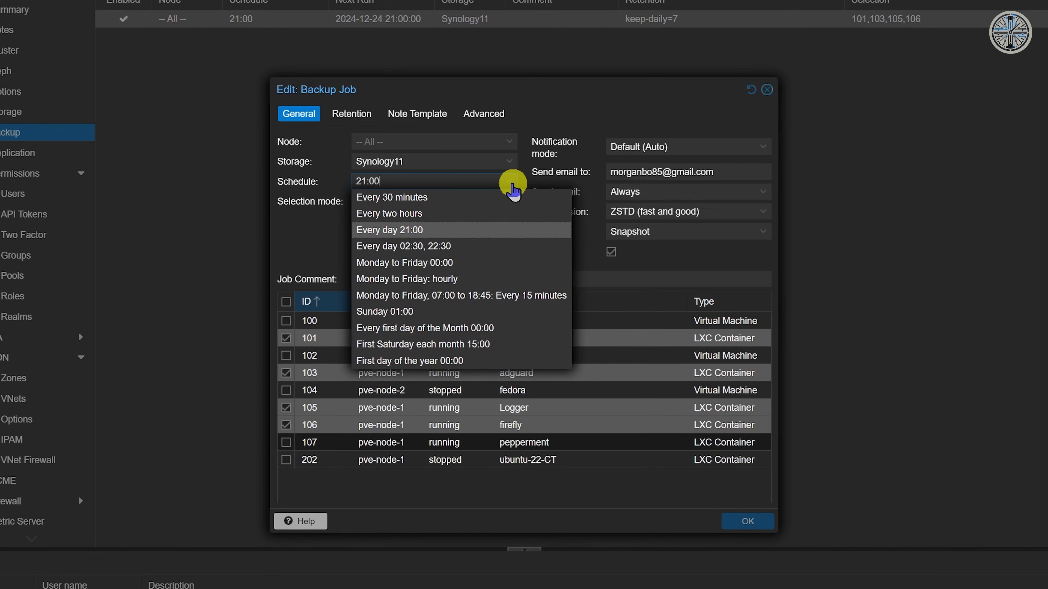
pyautogui.click(299, 227)
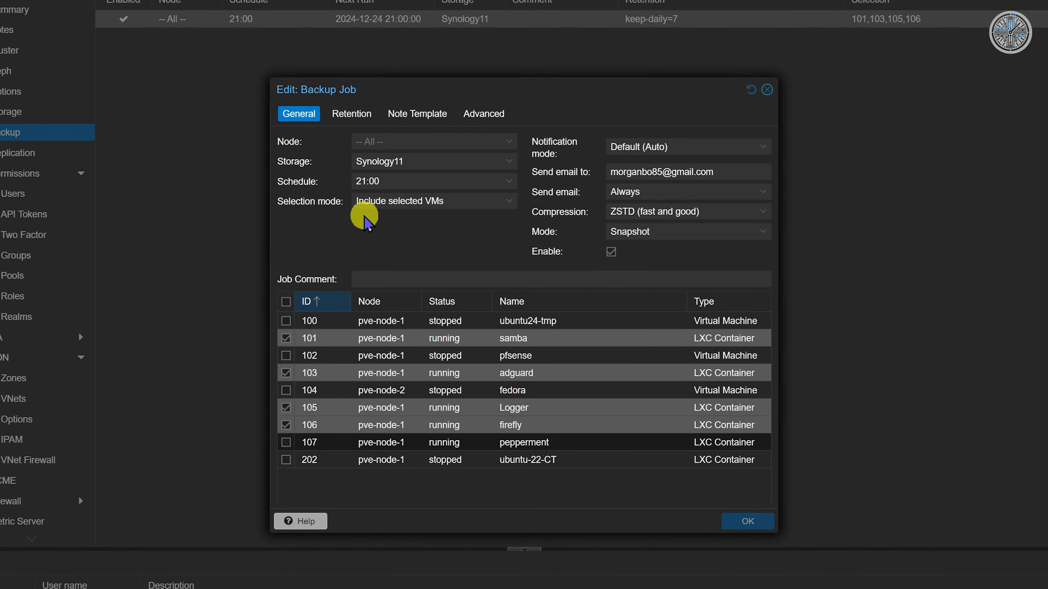
# Step: Check the Include selected VMs mode covering guests 101, 103, 105 and 106, then reopen its mode choices
pyautogui.click(510, 201)
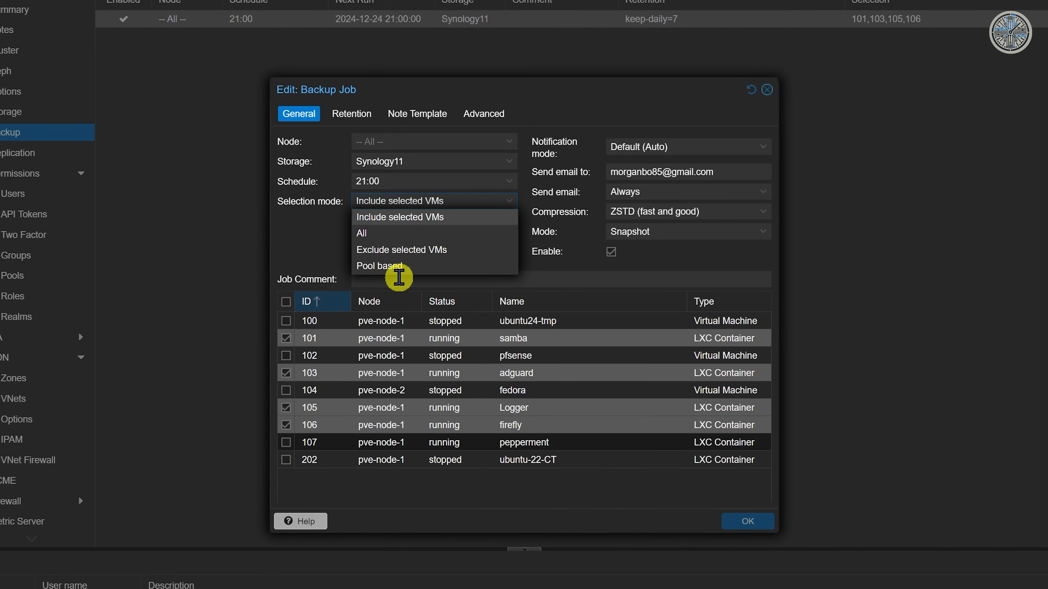
pyautogui.click(330, 242)
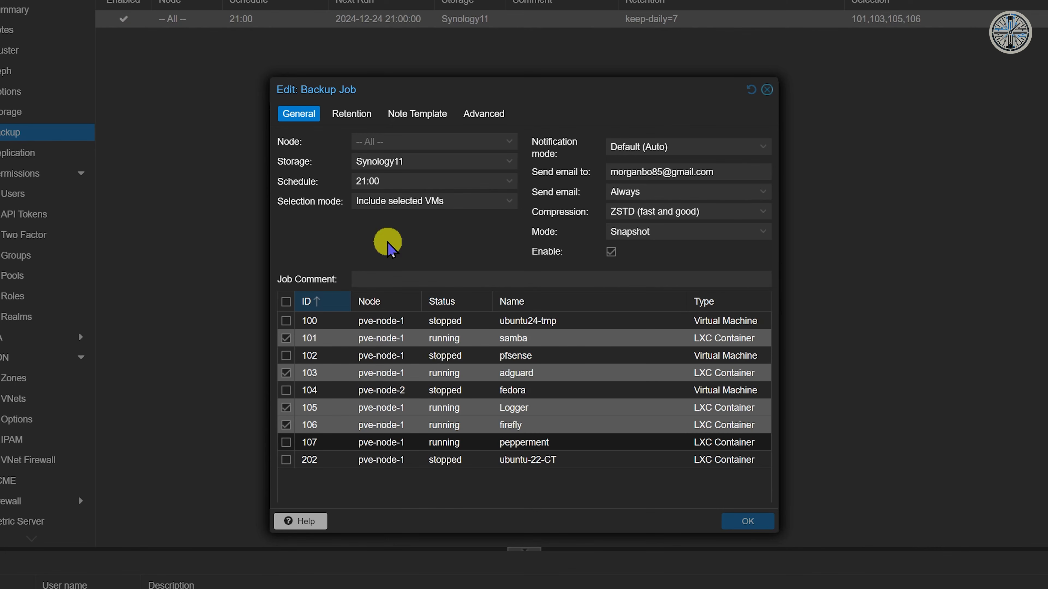
pyautogui.click(284, 340)
pyautogui.click(283, 338)
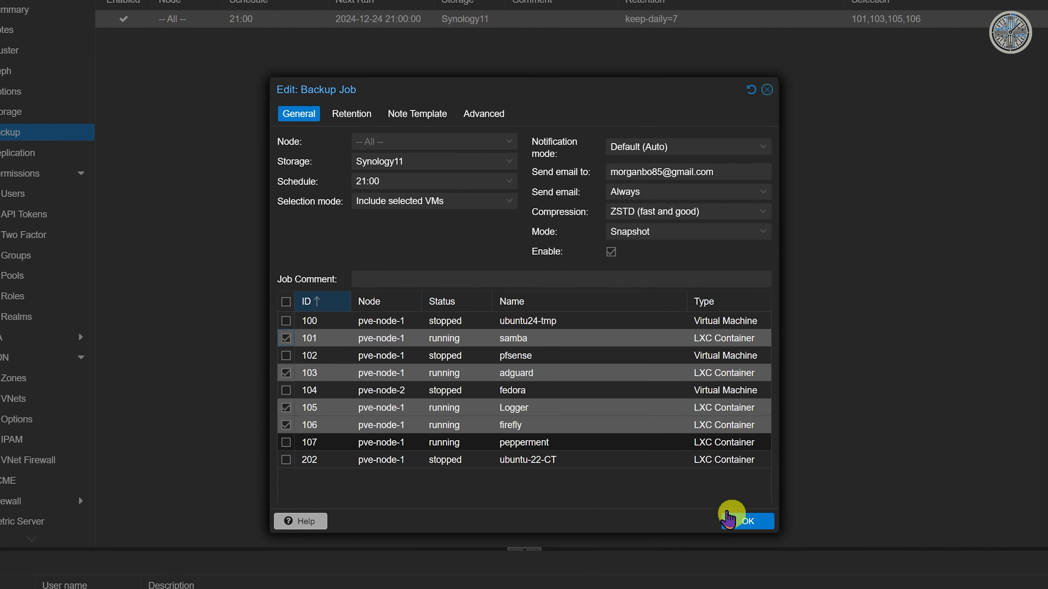
pyautogui.click(509, 204)
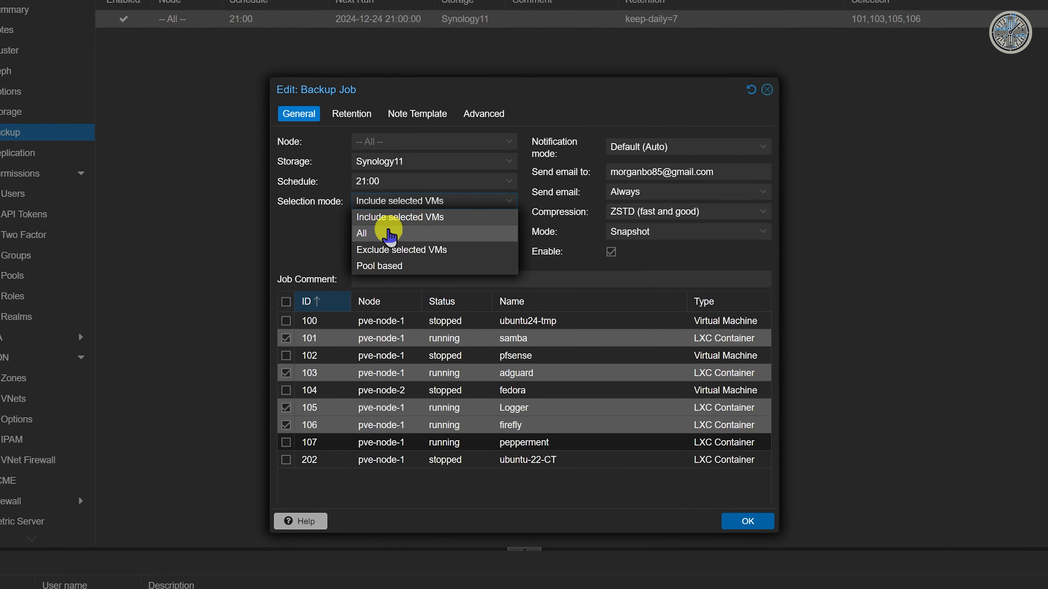
# Step: Set the selection mode to All and email notification to On failure only
pyautogui.click(383, 235)
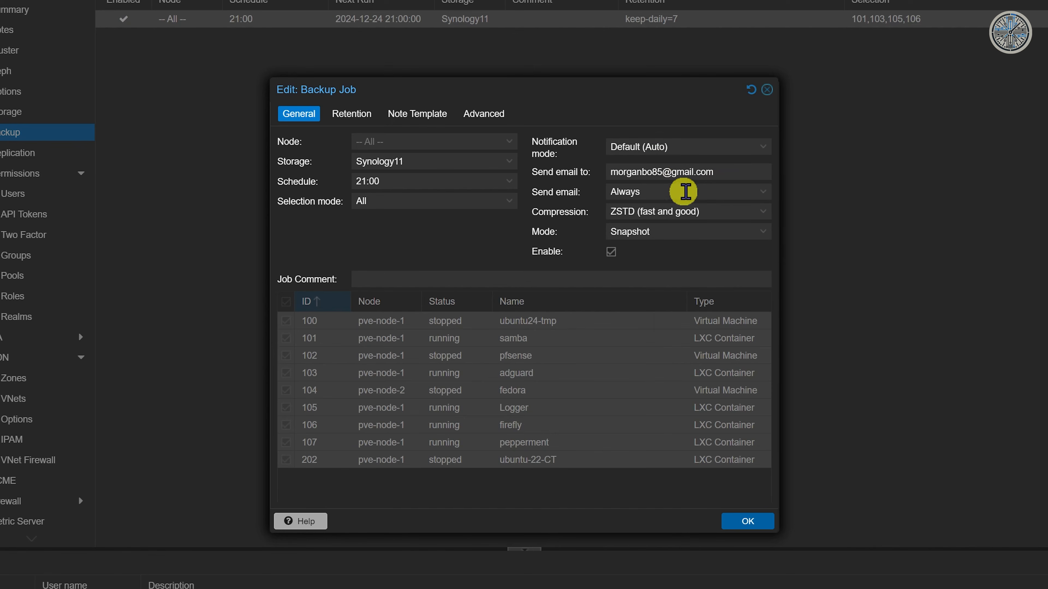
pyautogui.click(720, 191)
pyautogui.click(722, 192)
pyautogui.click(716, 191)
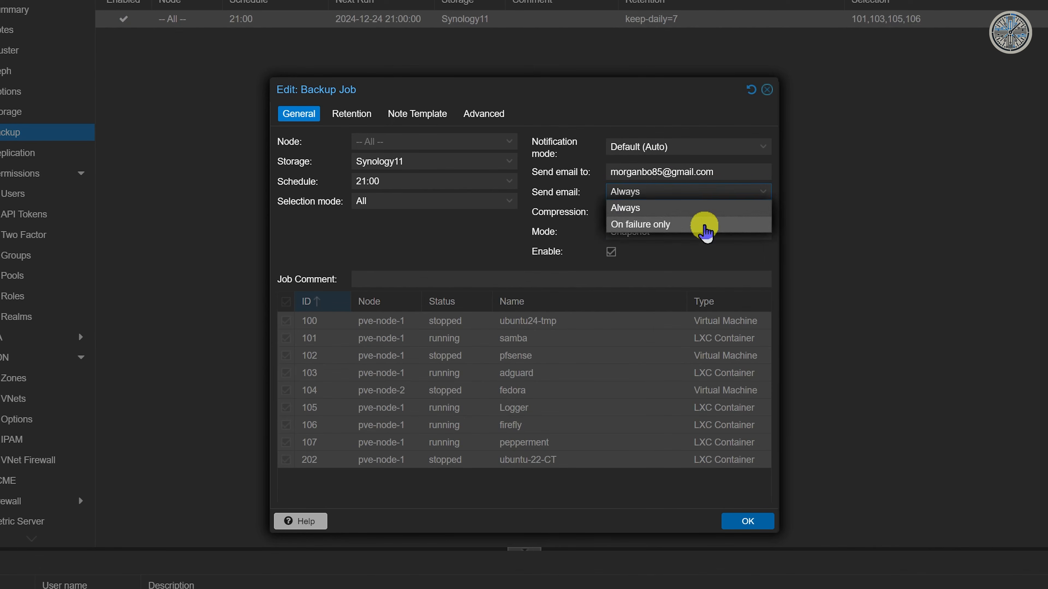
pyautogui.click(704, 225)
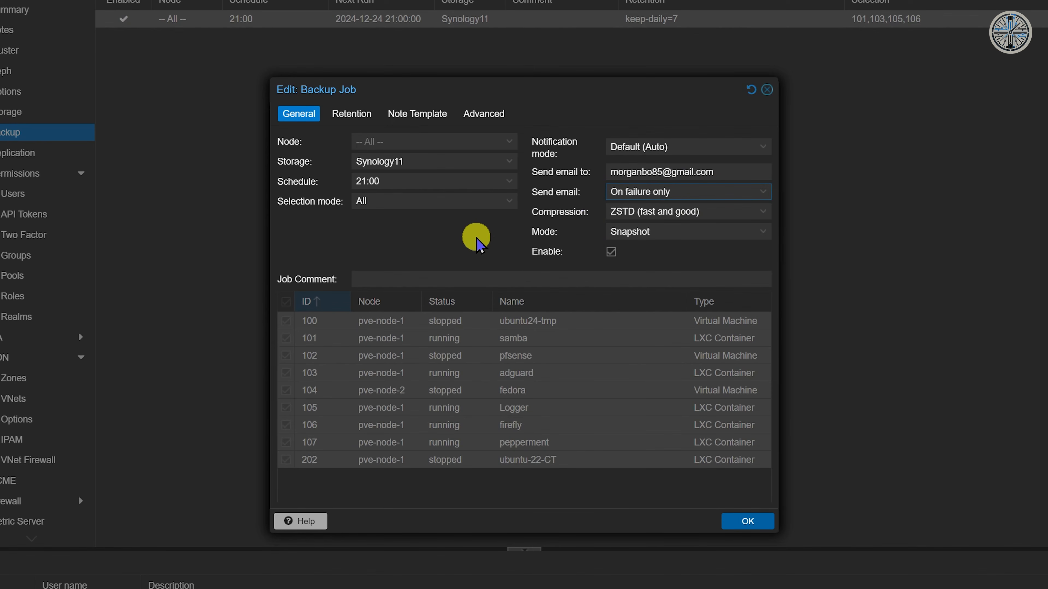
# Step: Keep ZSTD compression and Snapshot mode, then save the edited backup job
pyautogui.click(763, 211)
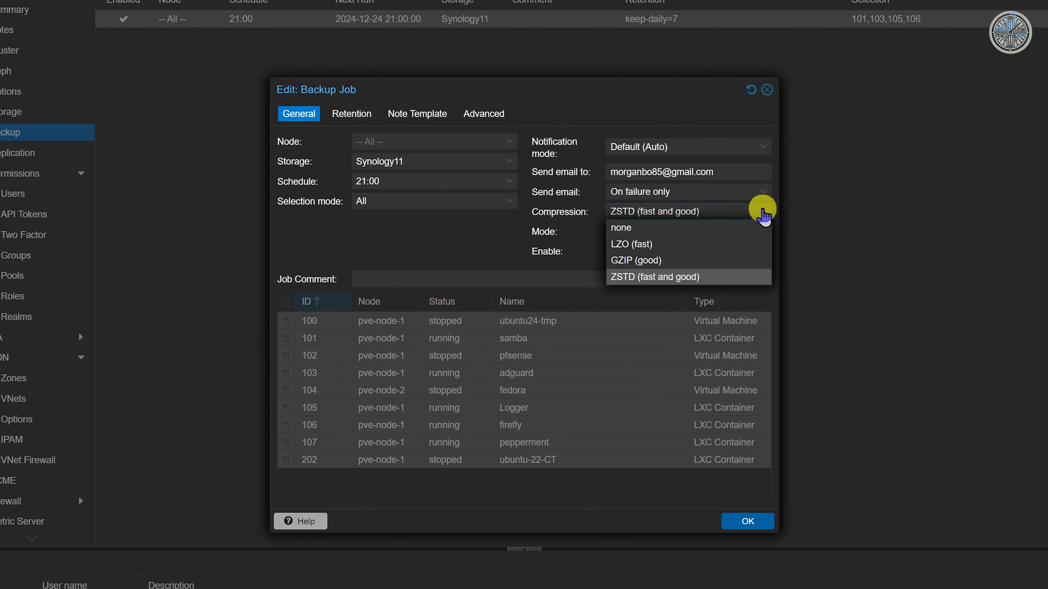
pyautogui.click(714, 280)
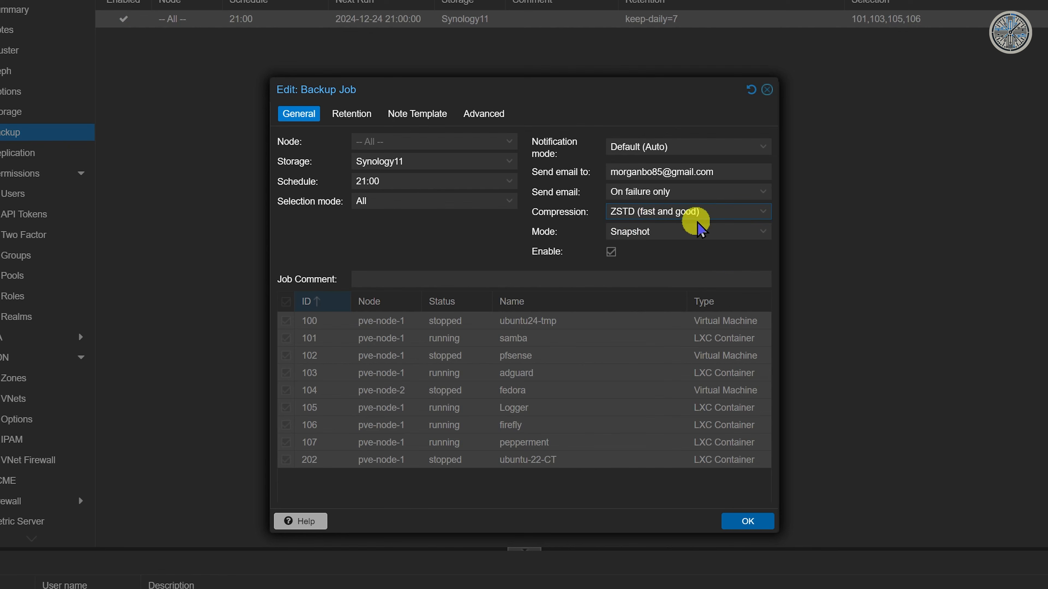
pyautogui.click(423, 255)
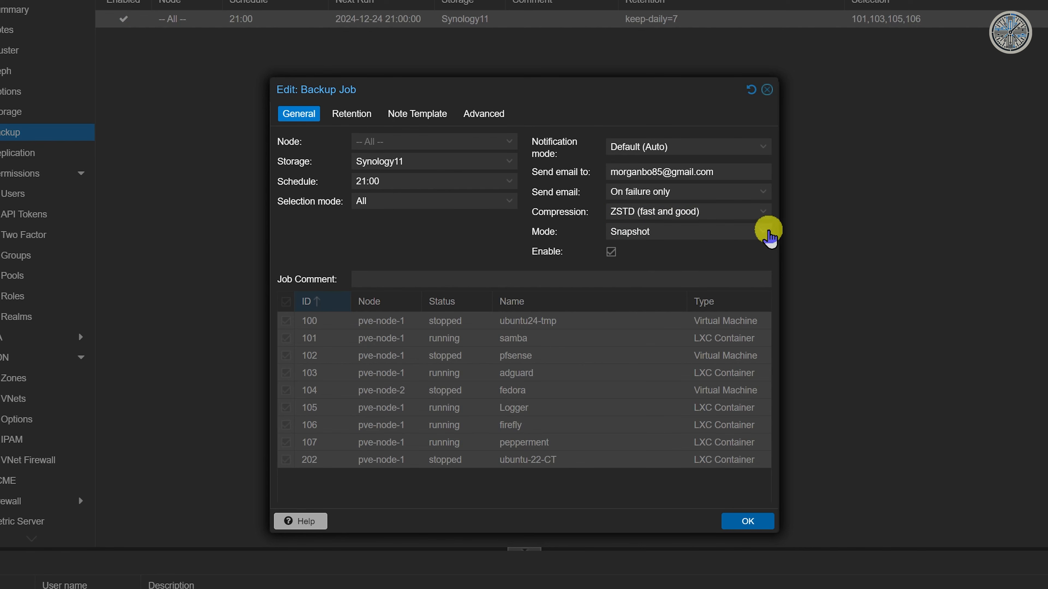
pyautogui.click(769, 237)
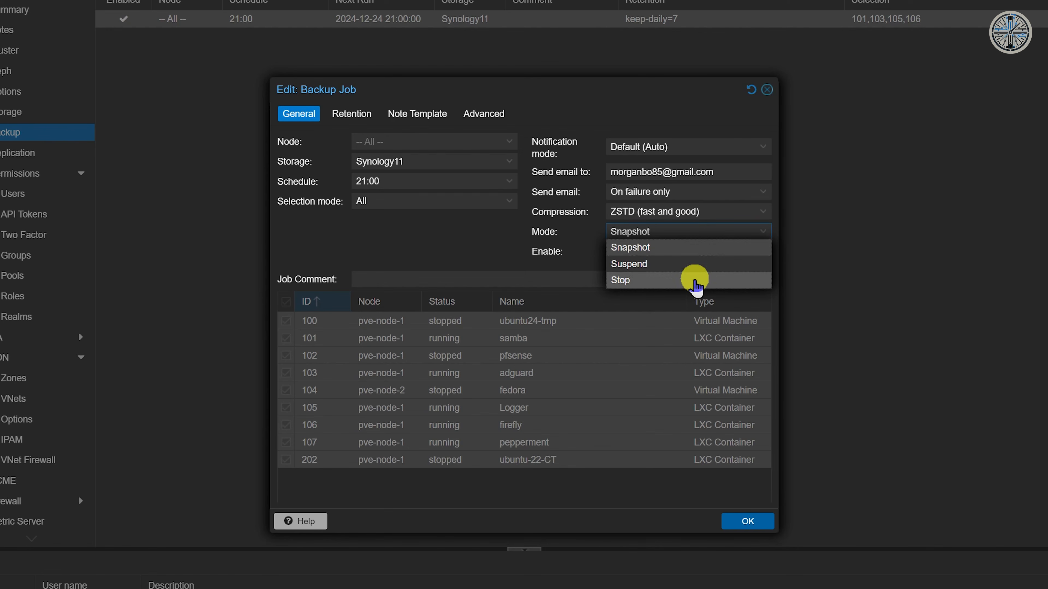
pyautogui.click(657, 249)
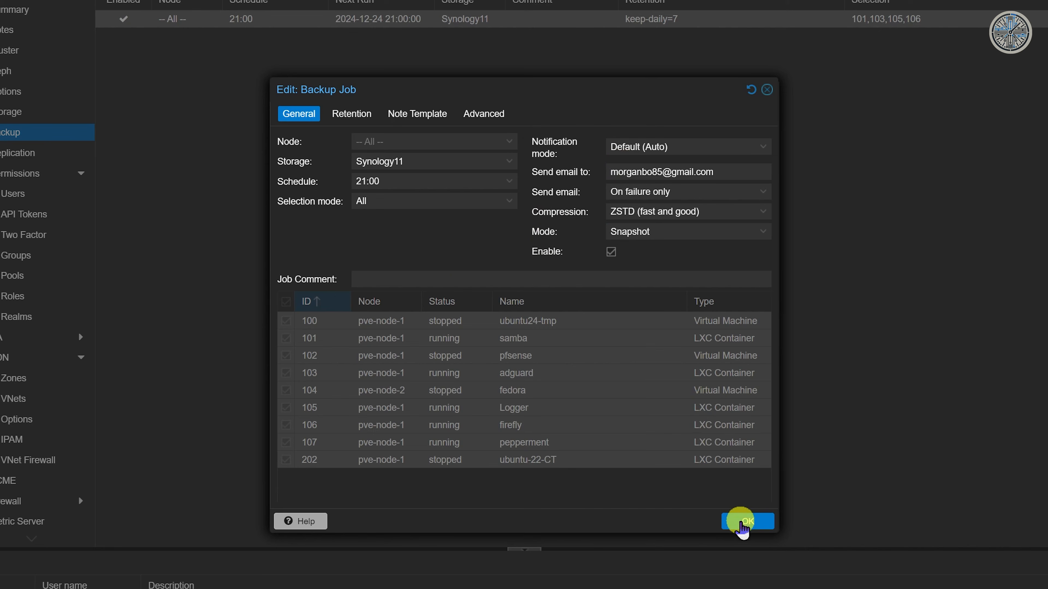
pyautogui.click(744, 523)
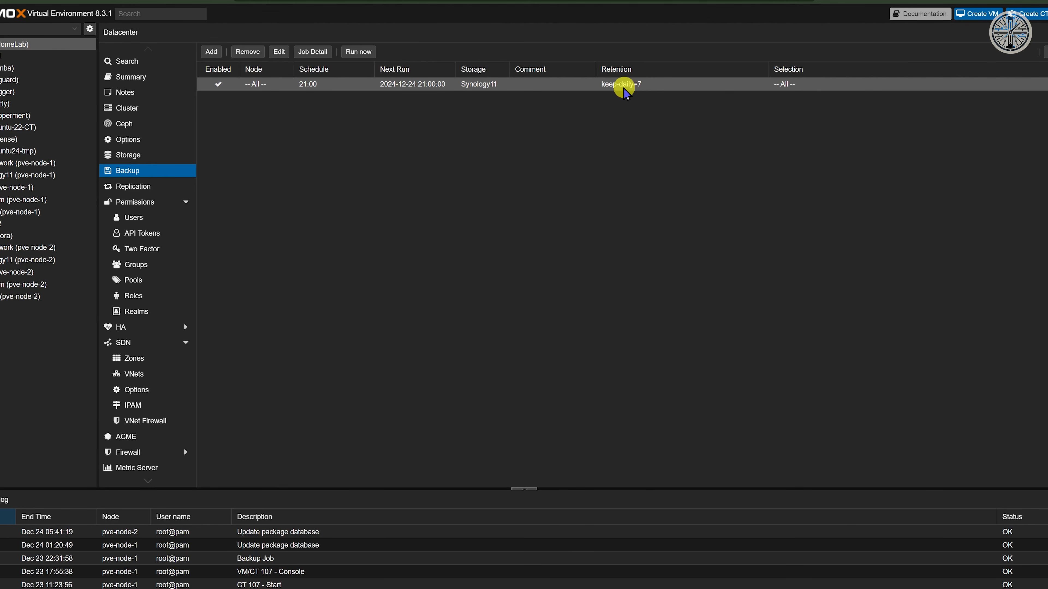
pyautogui.click(279, 52)
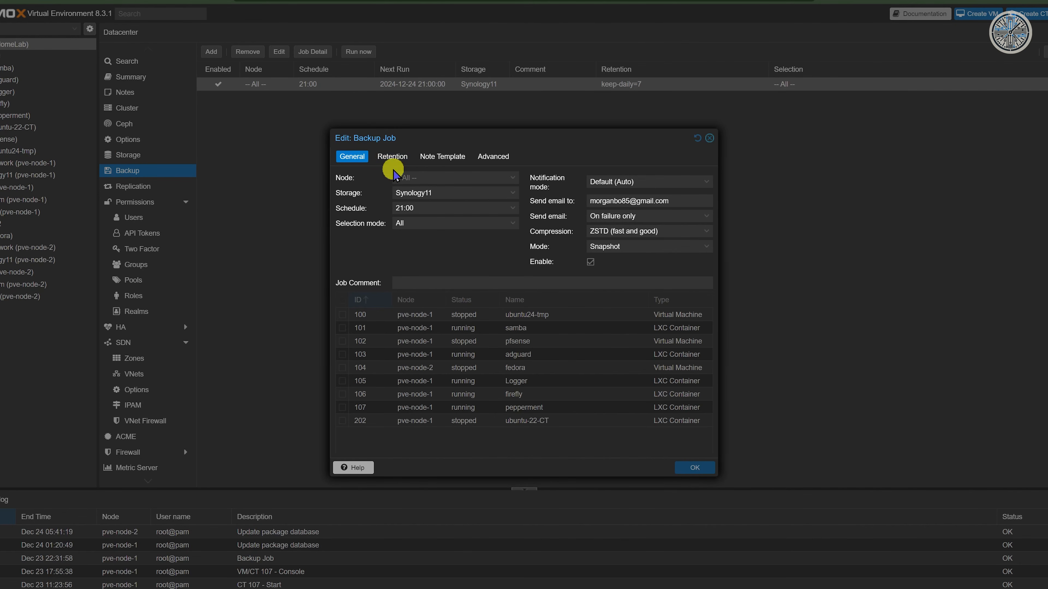
pyautogui.click(393, 157)
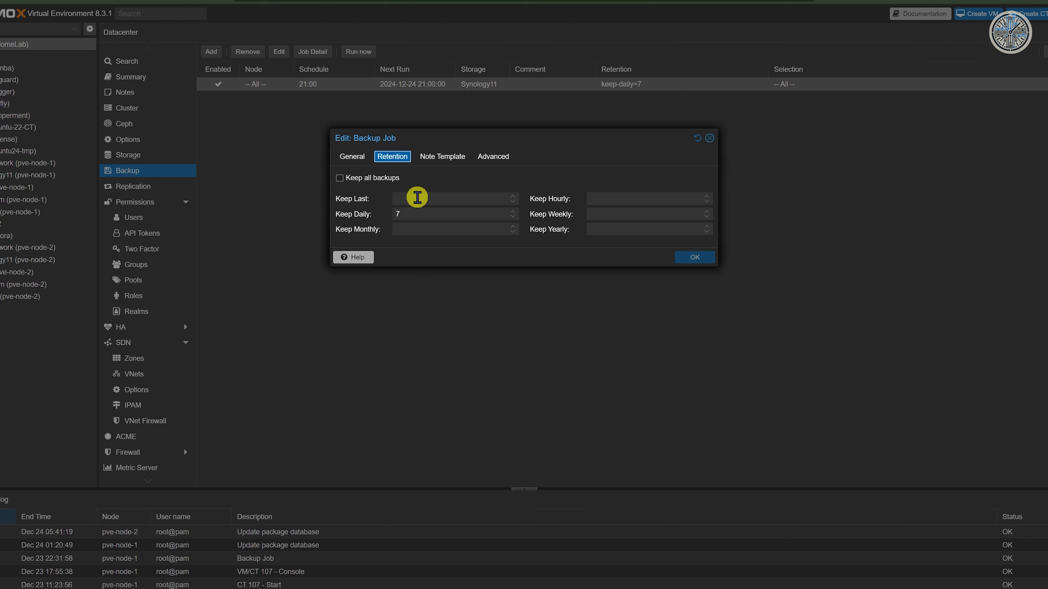
pyautogui.click(419, 215)
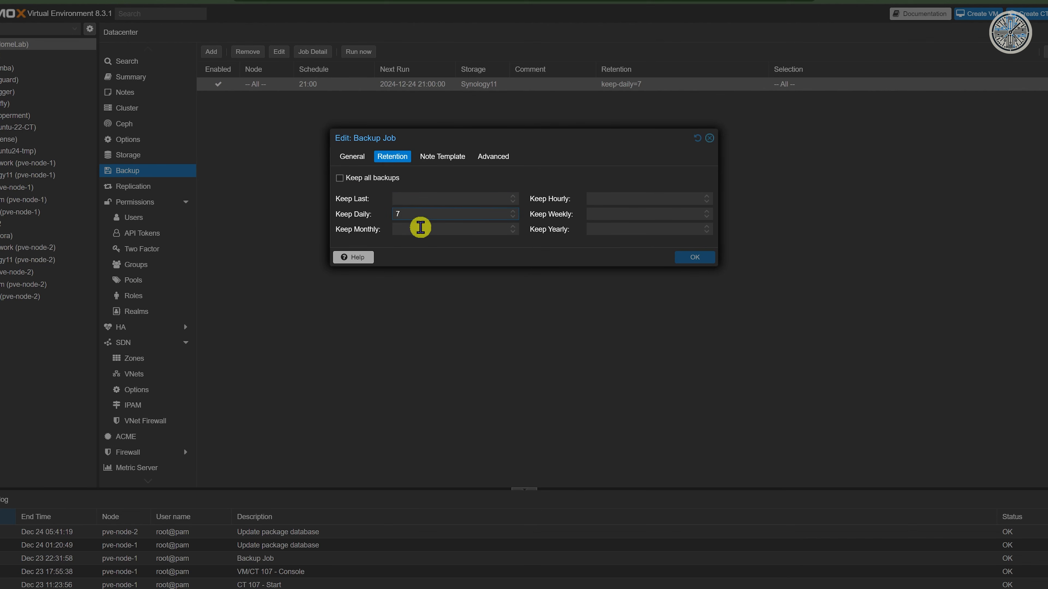
pyautogui.click(421, 228)
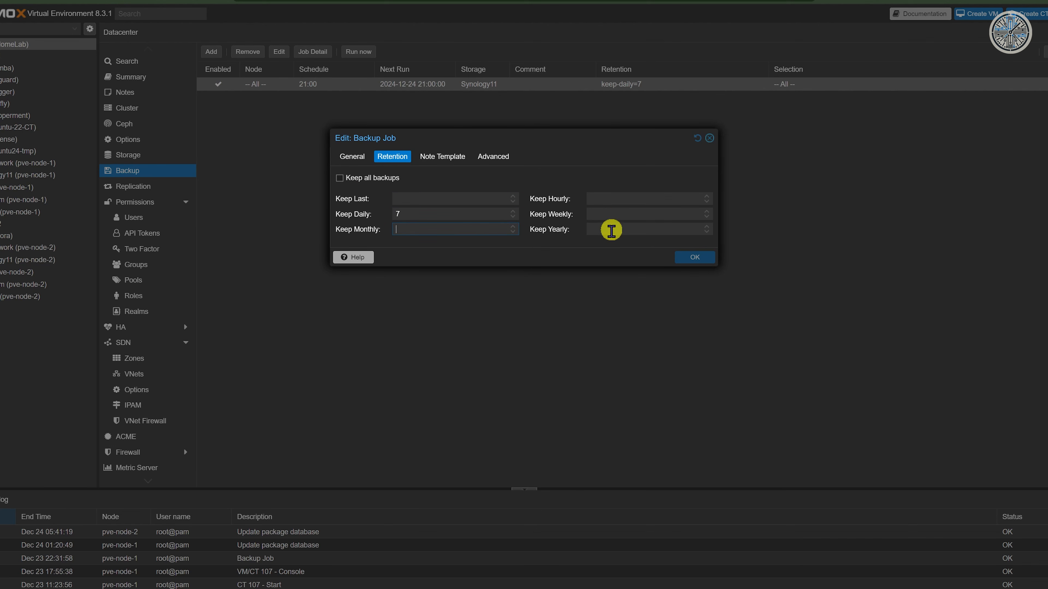
pyautogui.click(438, 157)
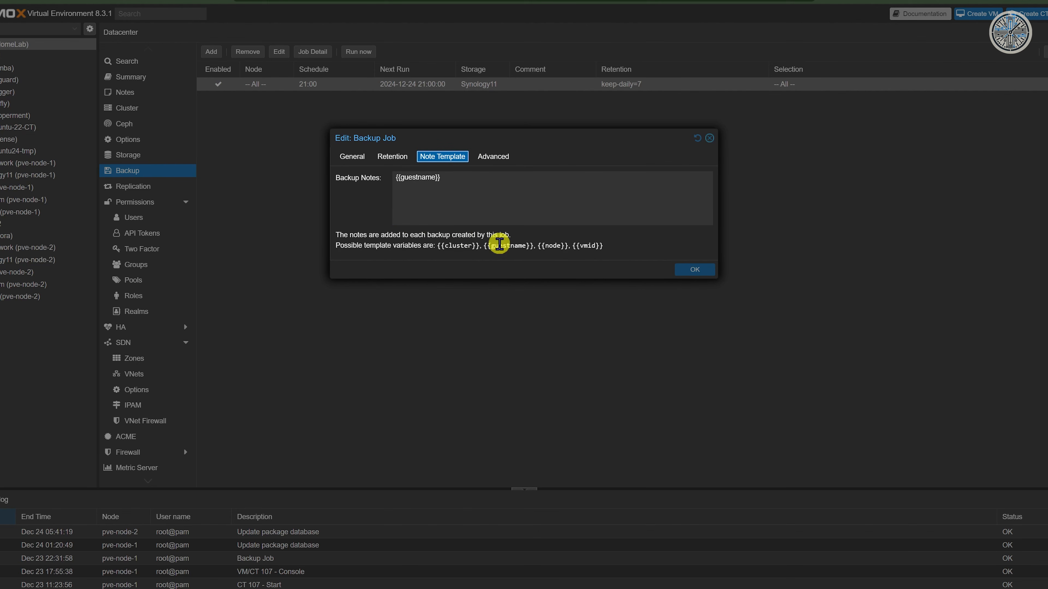
pyautogui.click(441, 182)
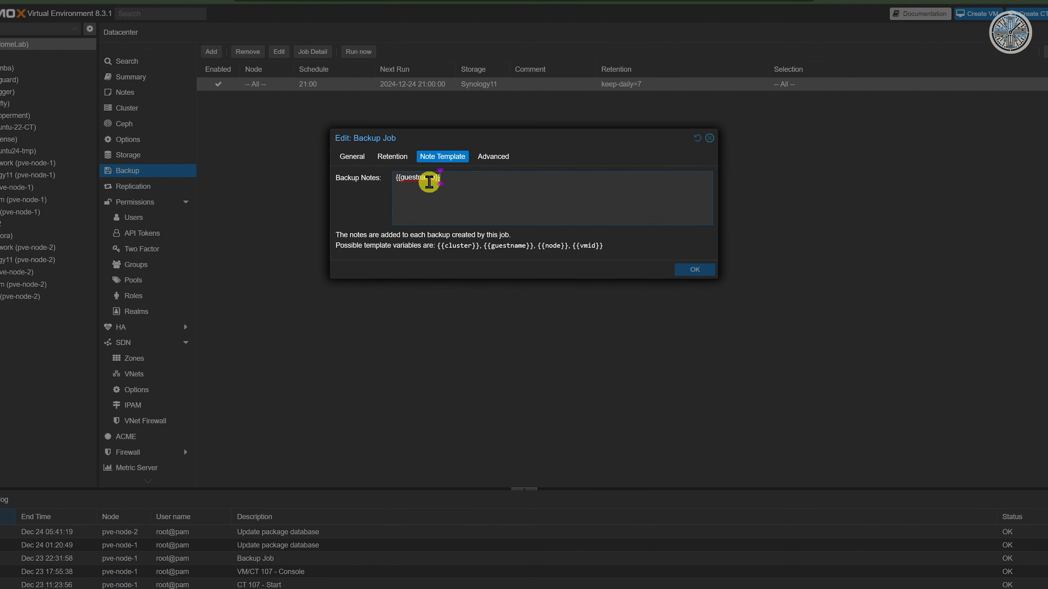
pyautogui.click(491, 157)
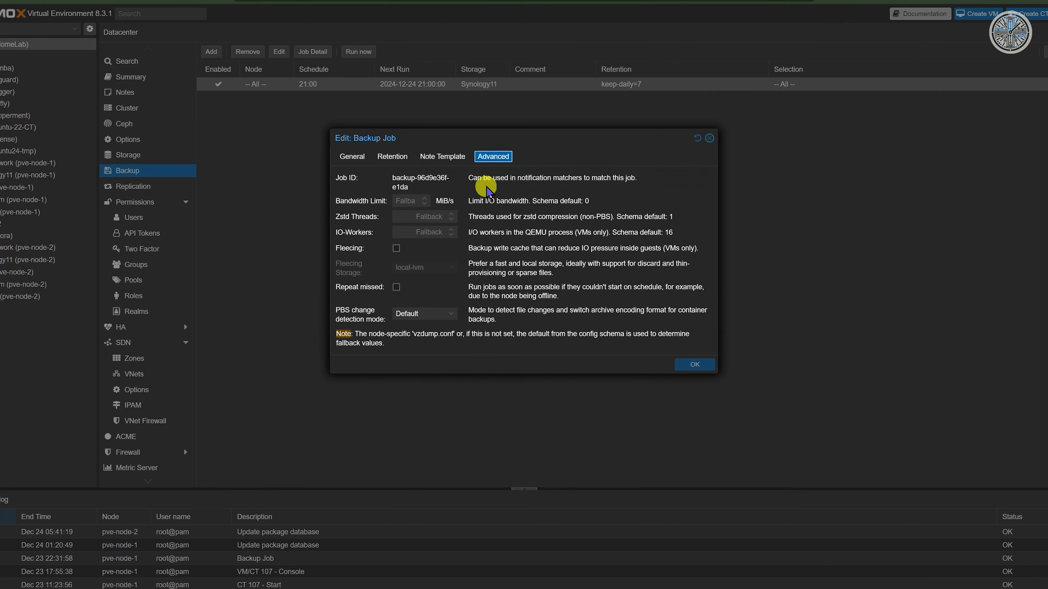
pyautogui.press('Escape')
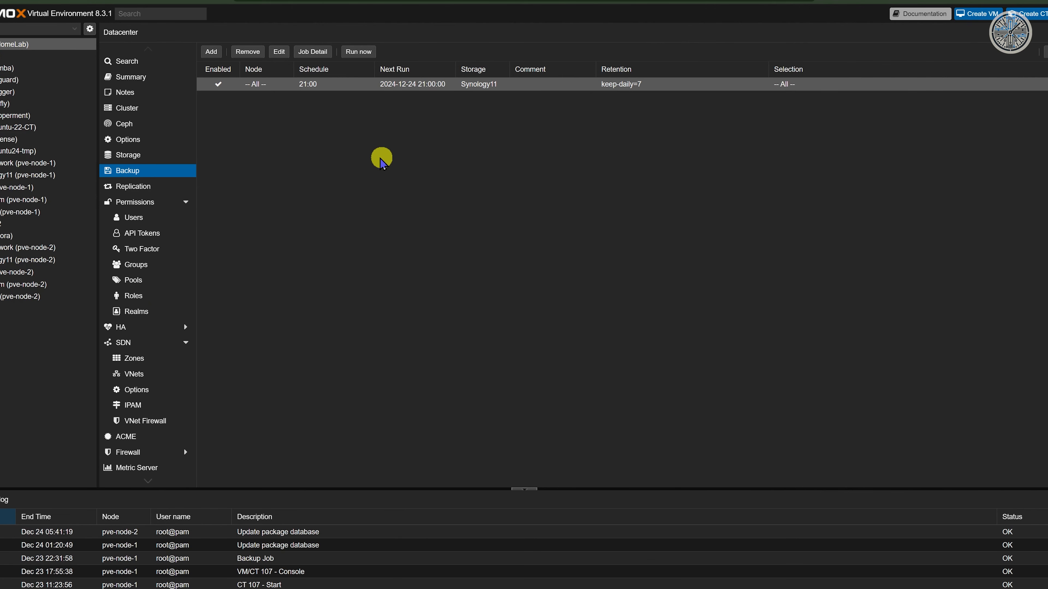